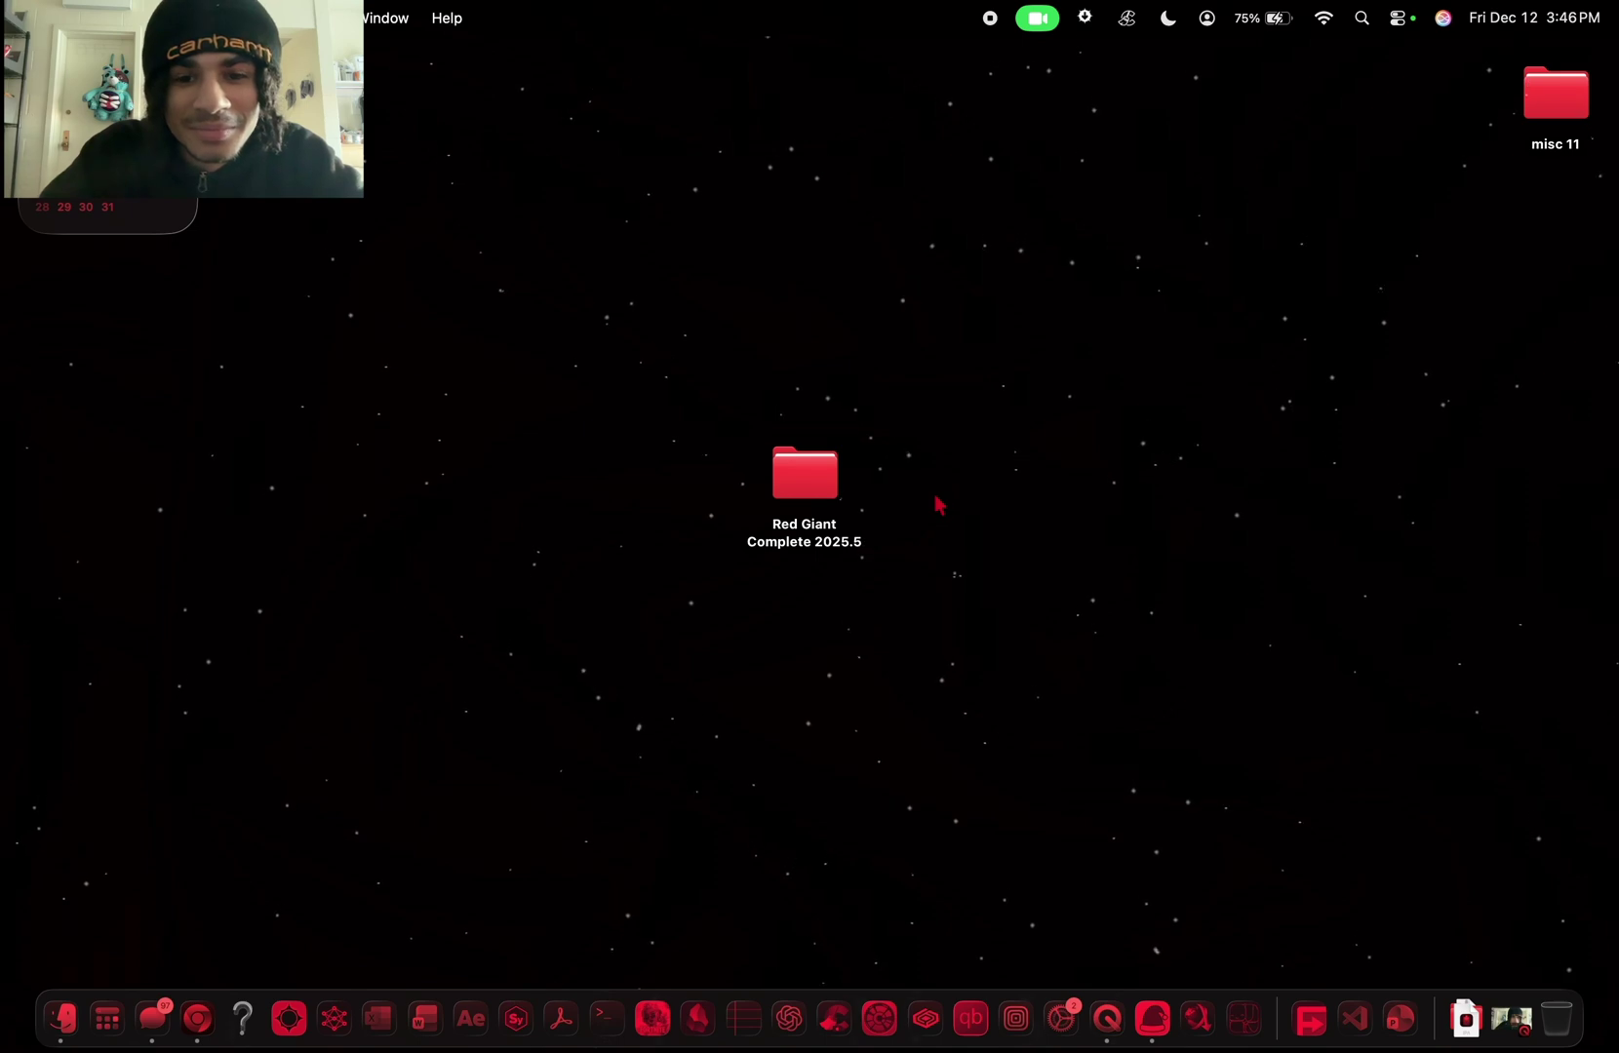
# Open the Red Giant Complete 2025.5 folder and look over its Maxon, RedGiant and Universe disk images
pyautogui.click(798, 485)
pyautogui.doubleClick(799, 486)
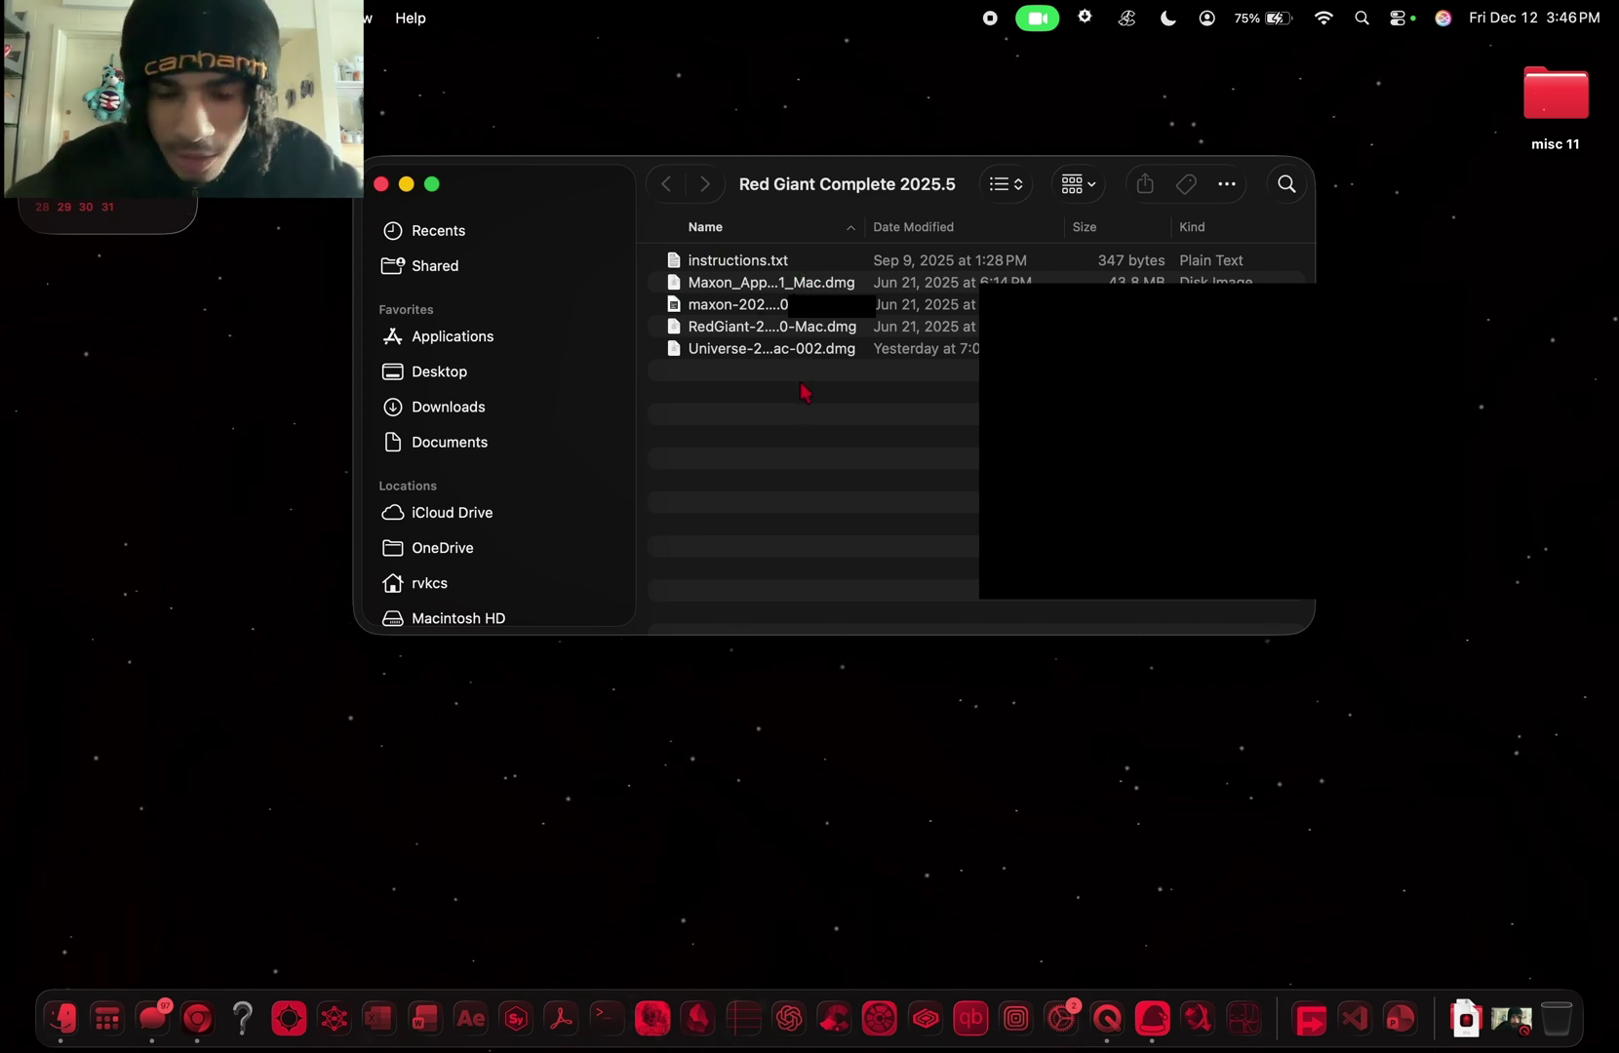
pyautogui.click(810, 289)
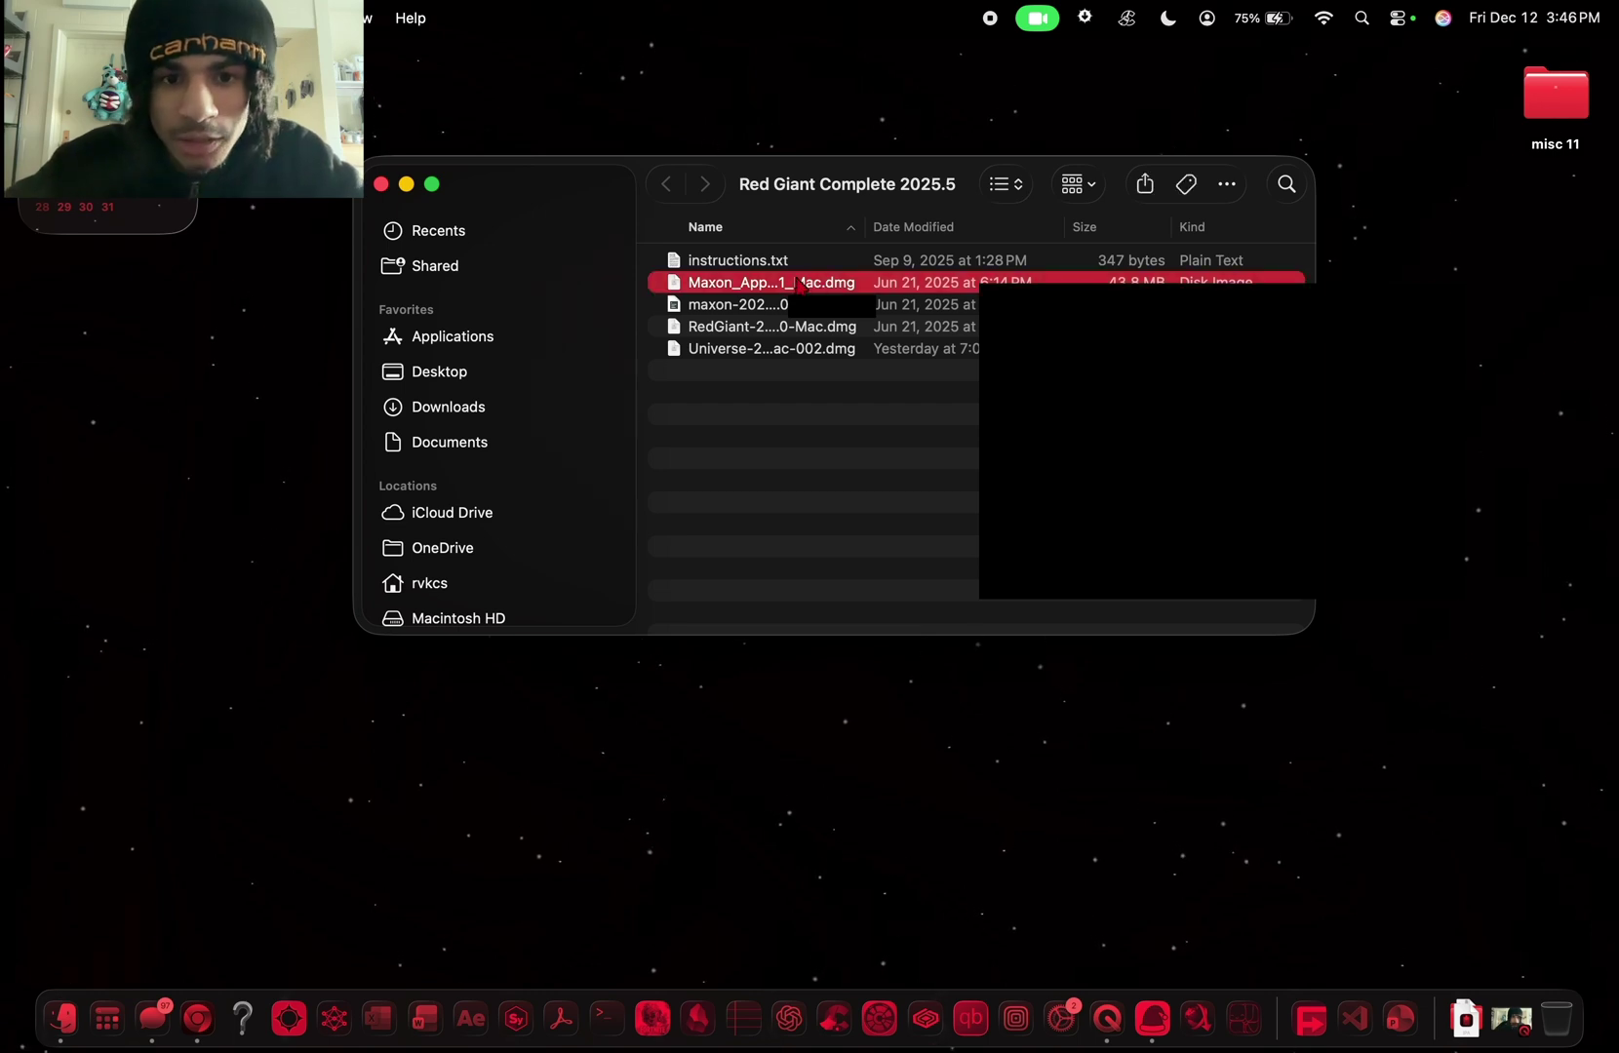
pyautogui.click(783, 309)
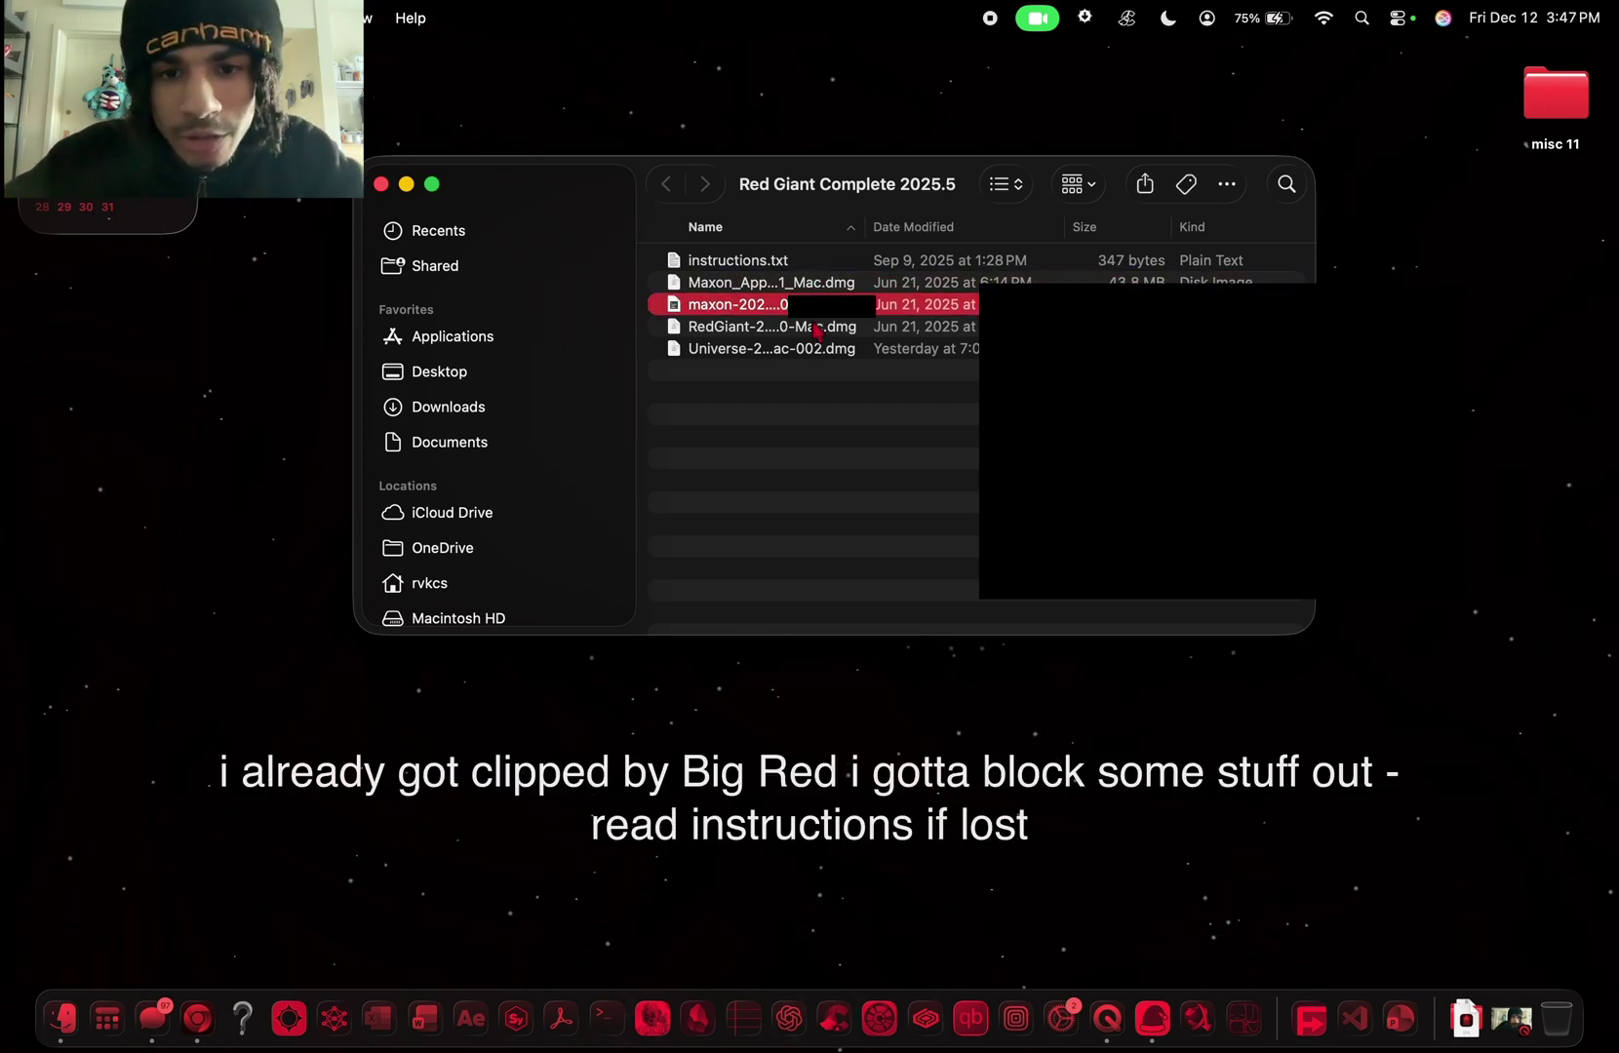
pyautogui.click(816, 328)
pyautogui.click(814, 343)
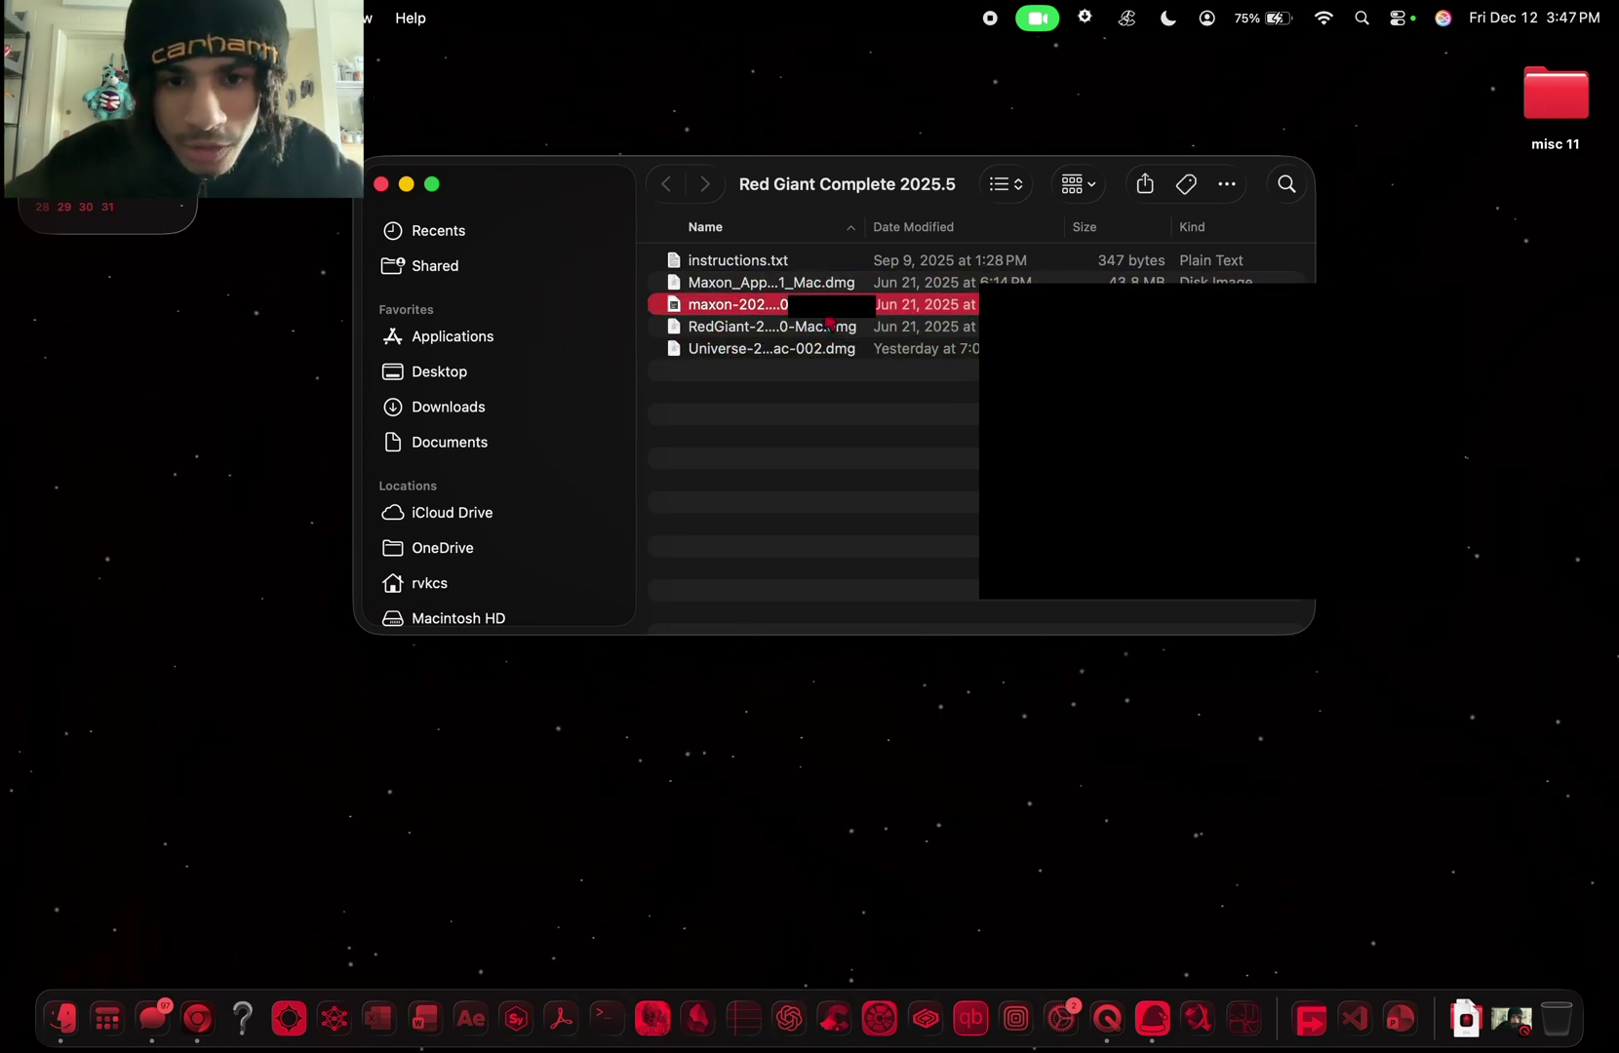
pyautogui.click(825, 328)
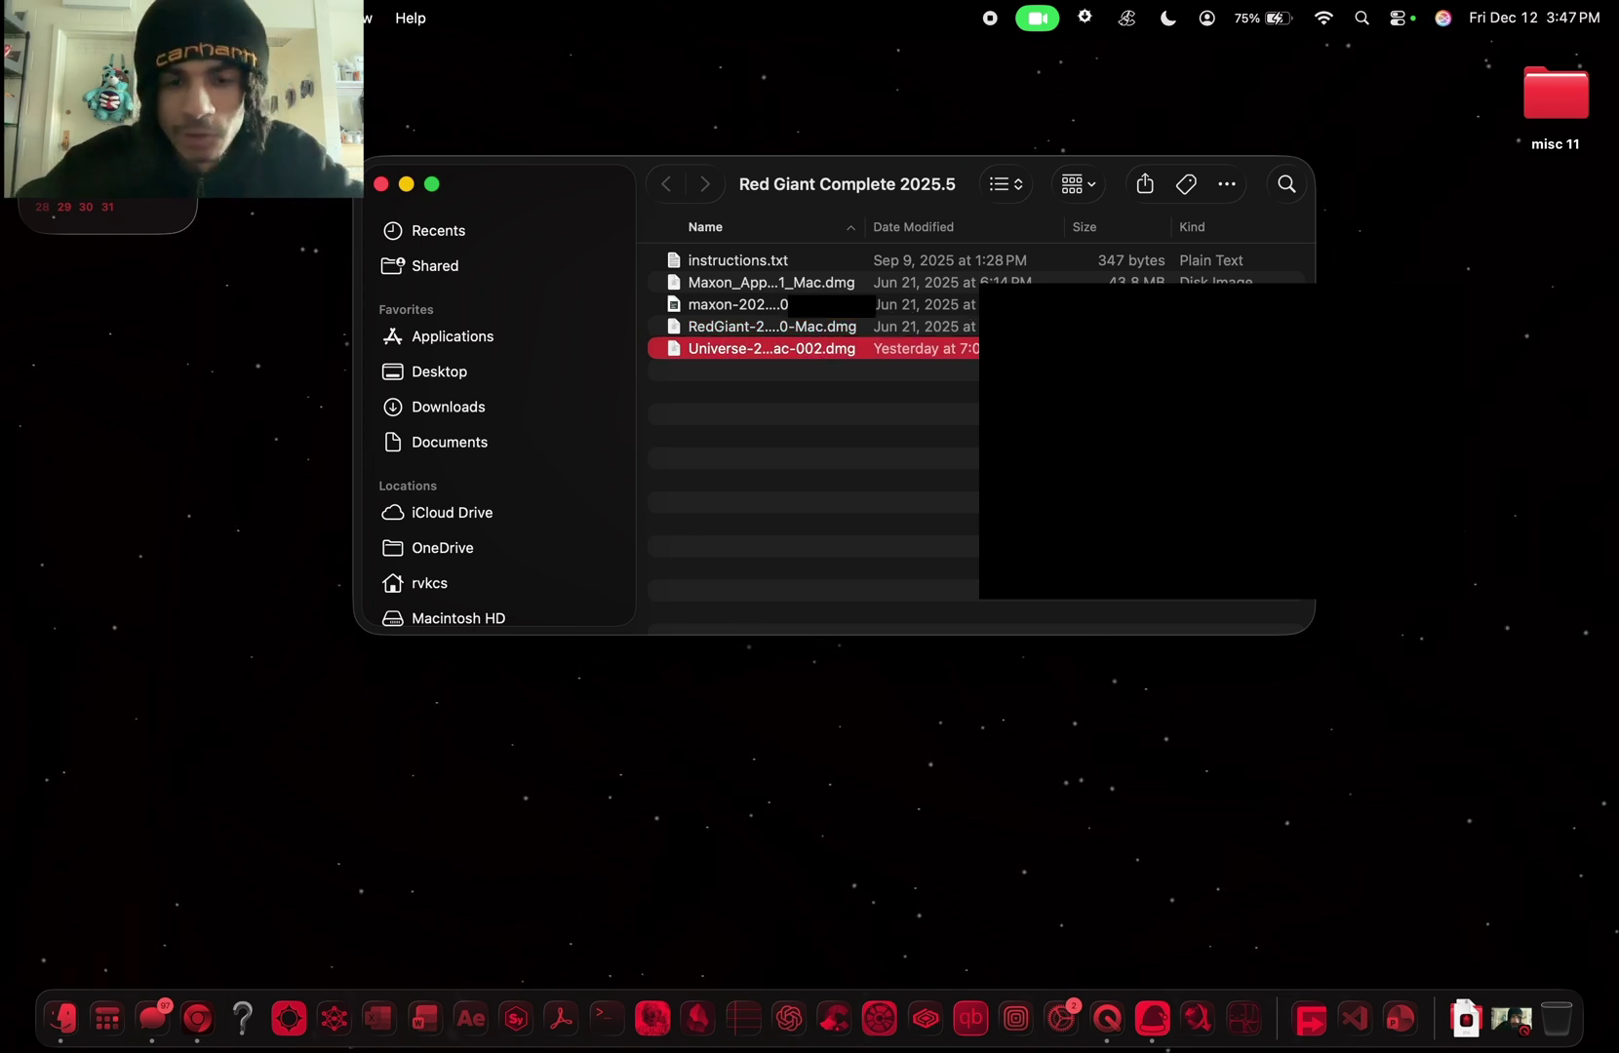
pyautogui.click(813, 284)
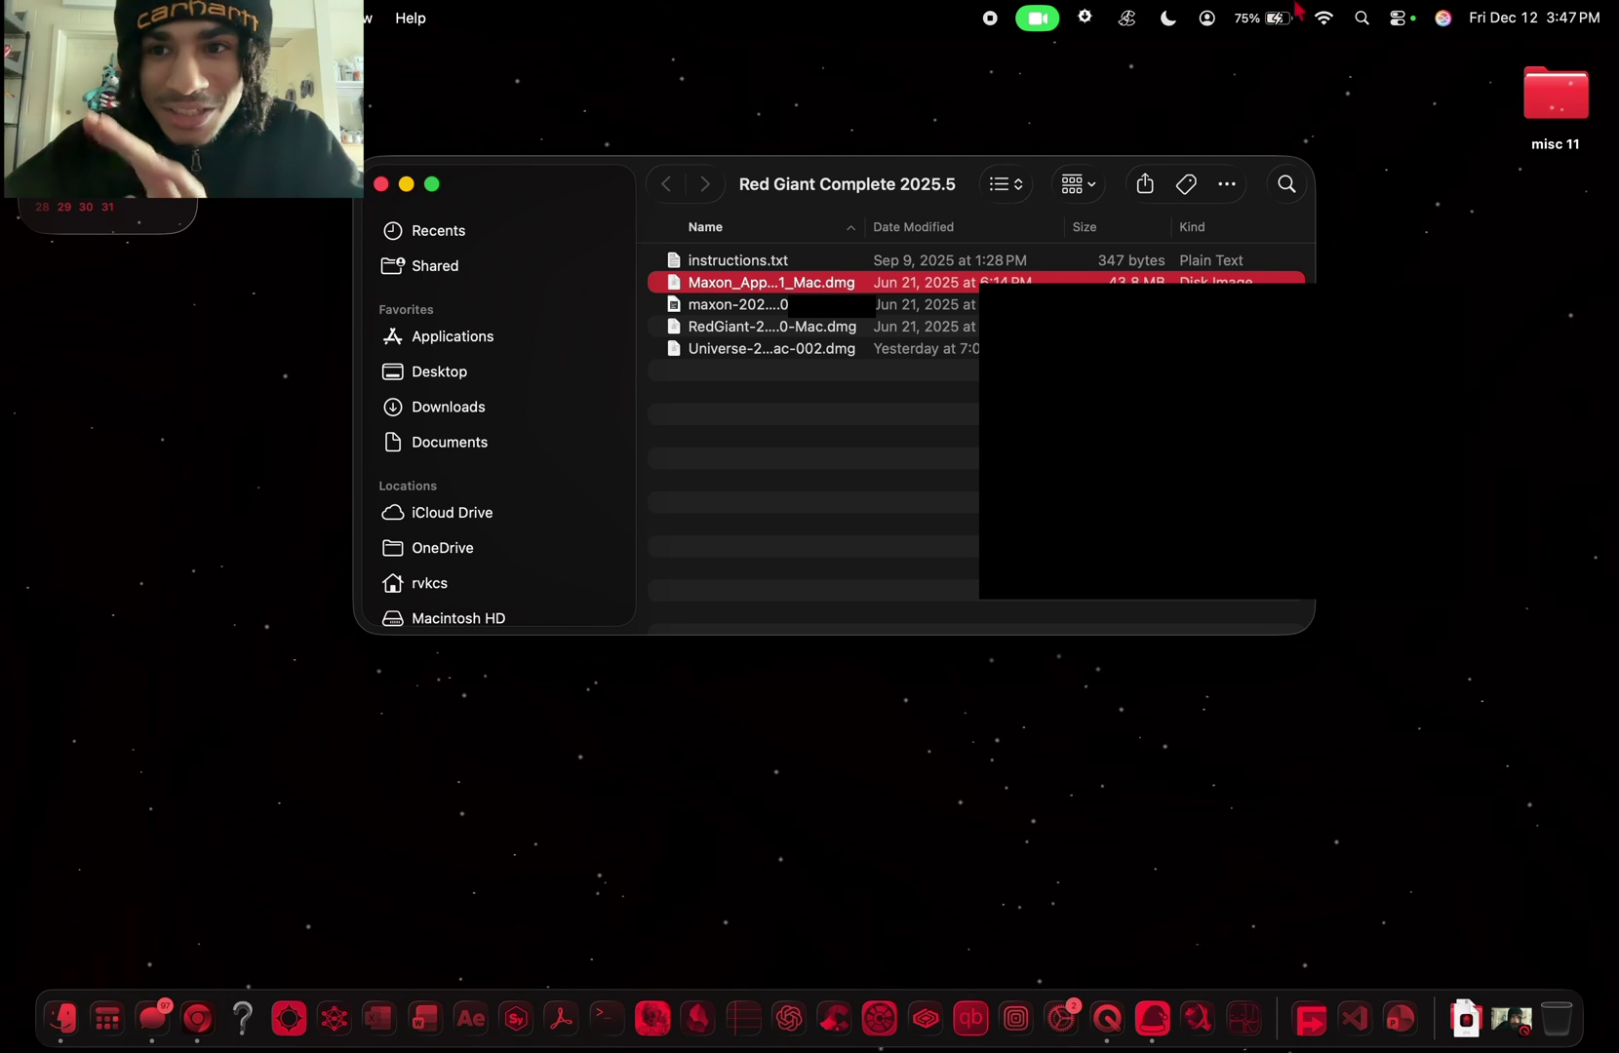
# Turn Wi-Fi off from the menu bar to take the Mac offline
pyautogui.click(1322, 18)
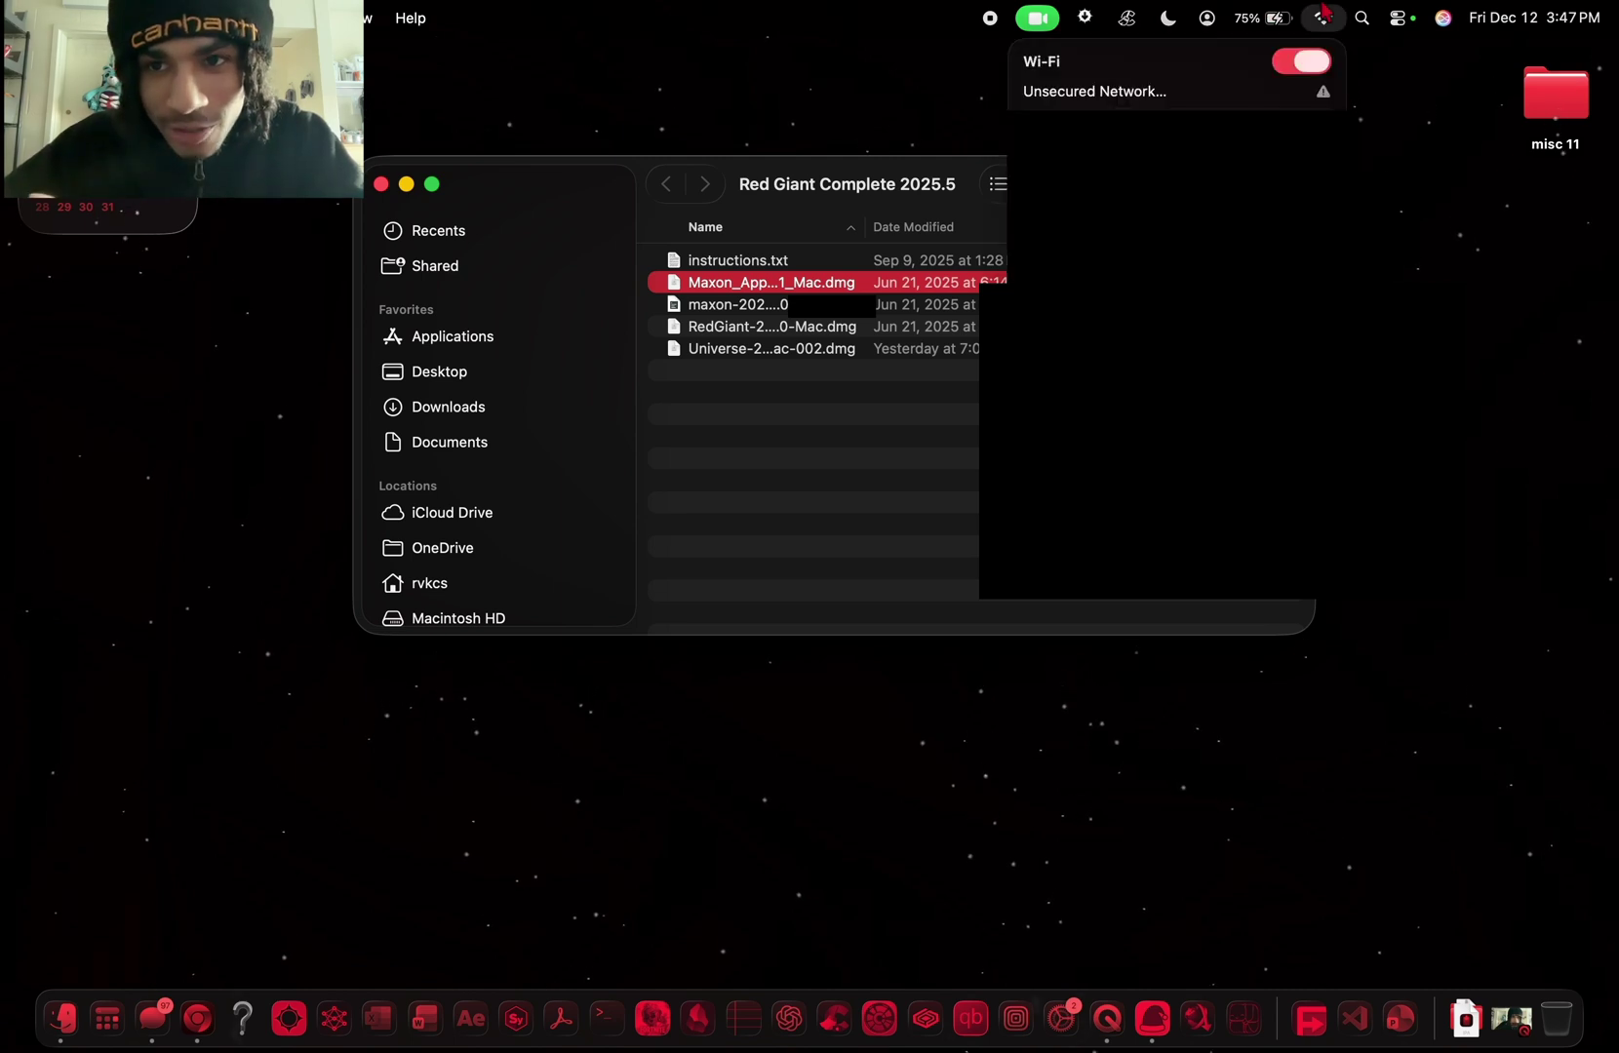
pyautogui.click(1299, 63)
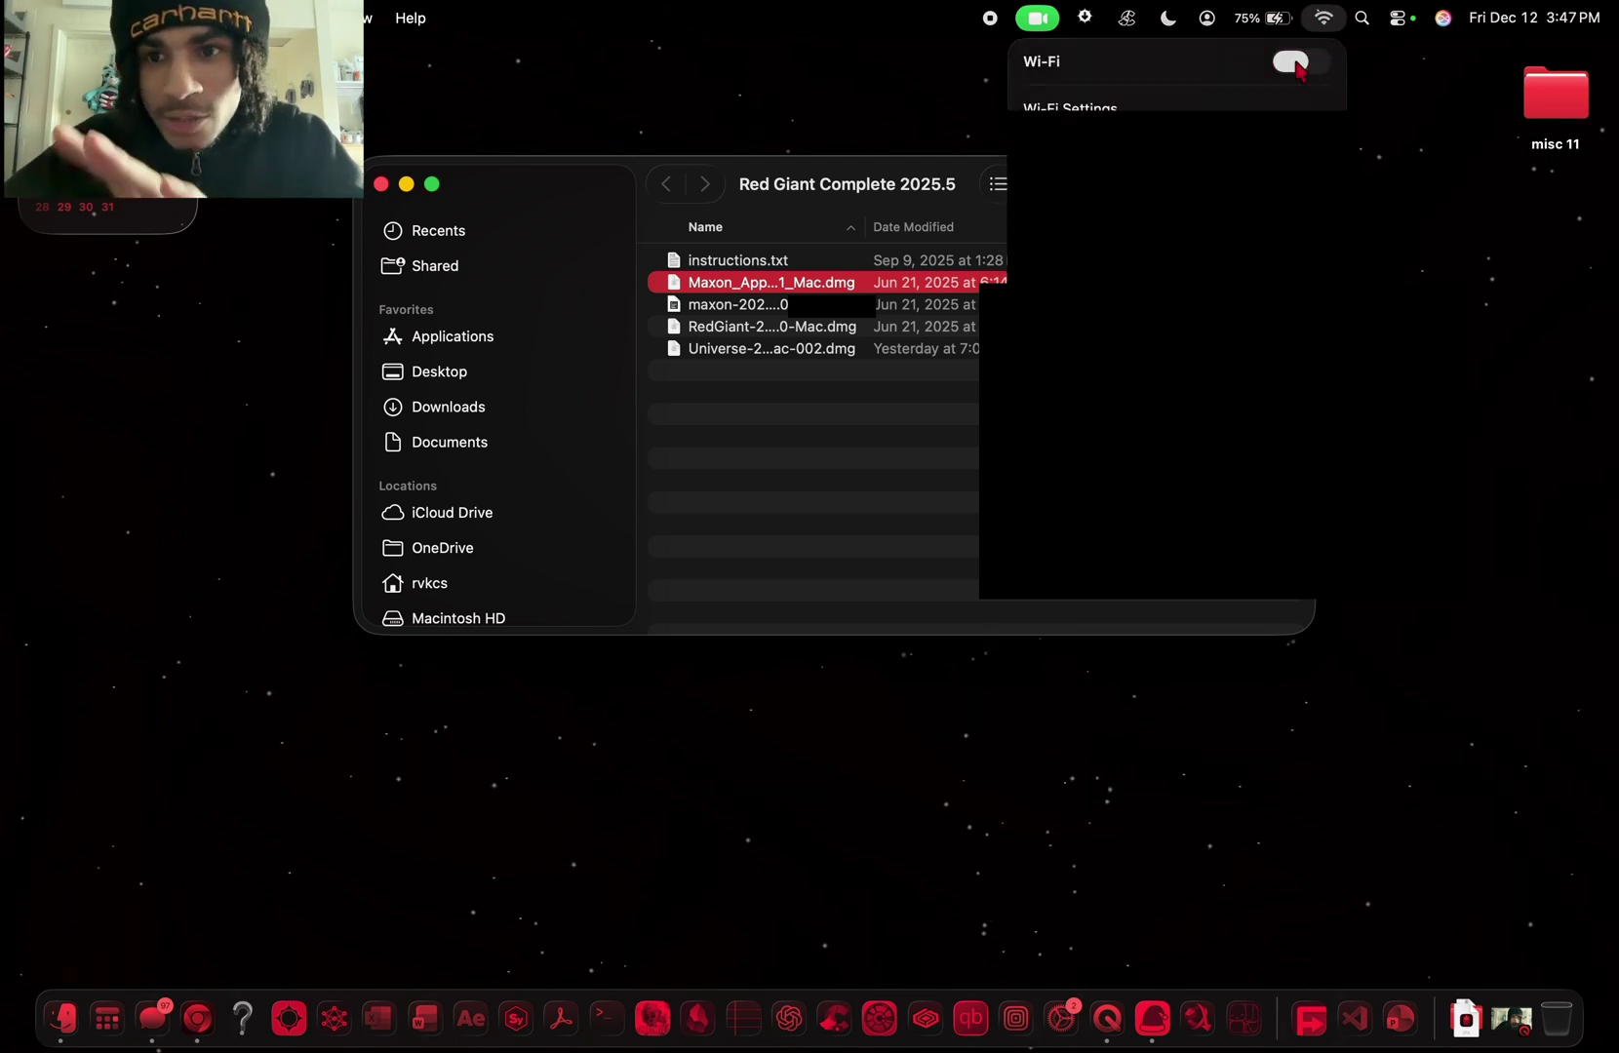
pyautogui.click(1392, 209)
# Confirm in System Settings' Network pane that Wi-Fi is off, then close System Settings
pyautogui.click(21, 17)
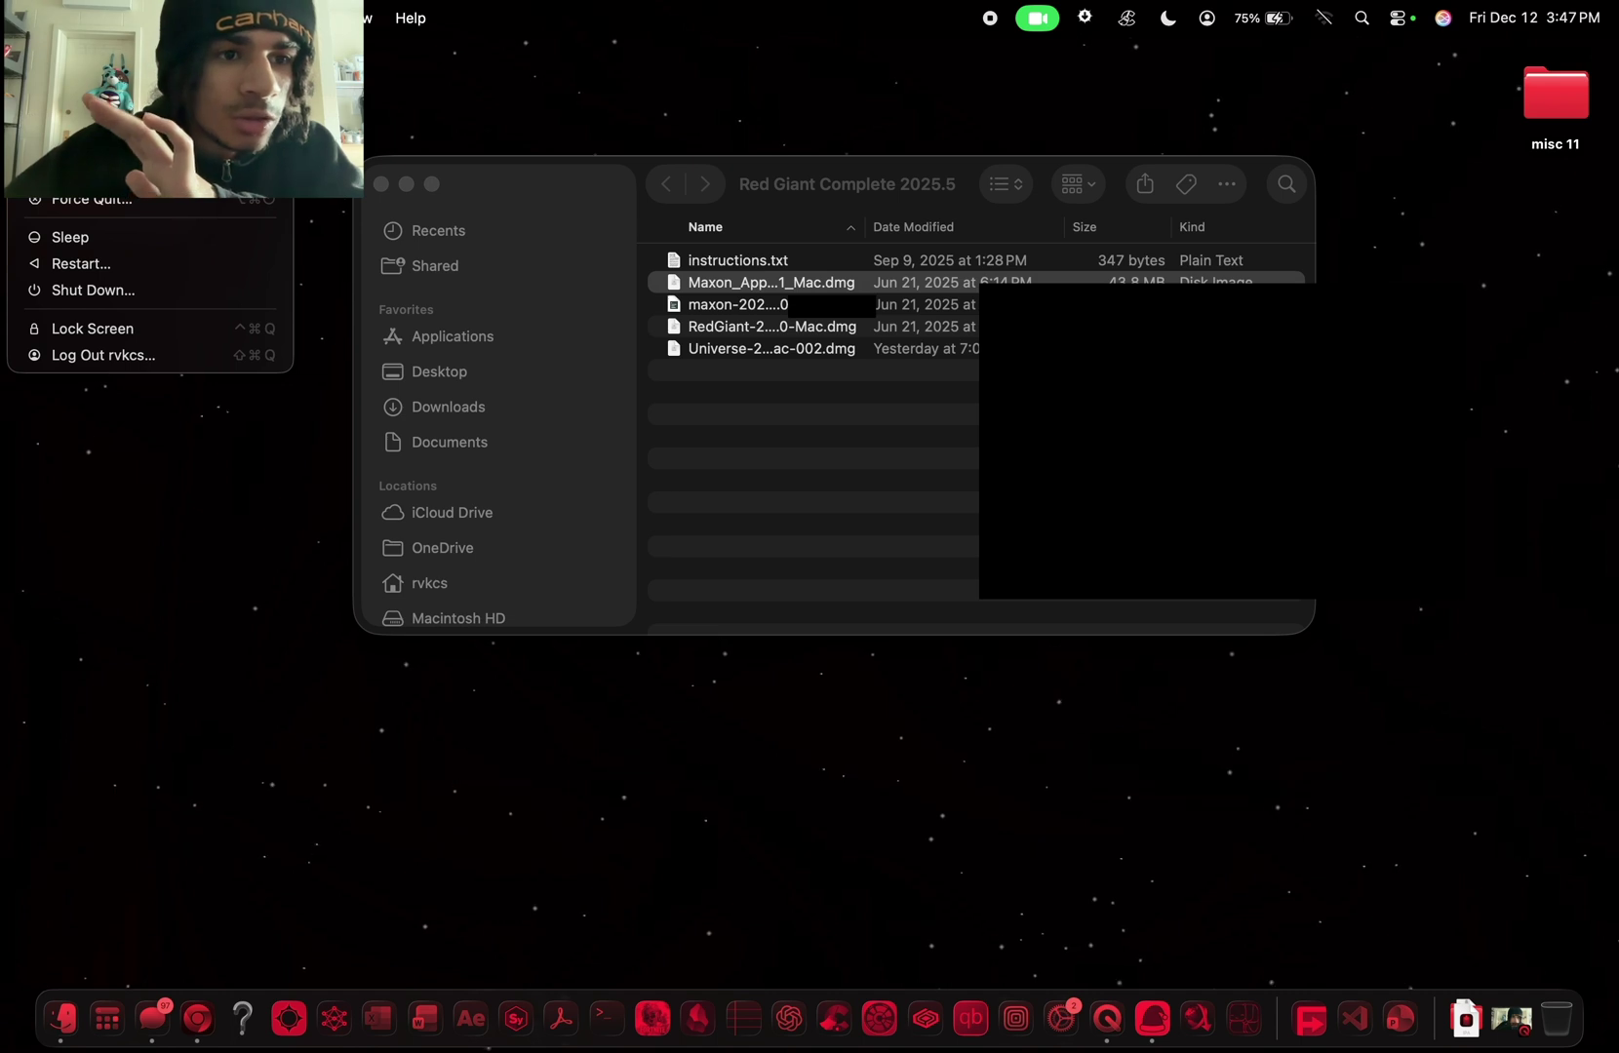
pyautogui.click(101, 95)
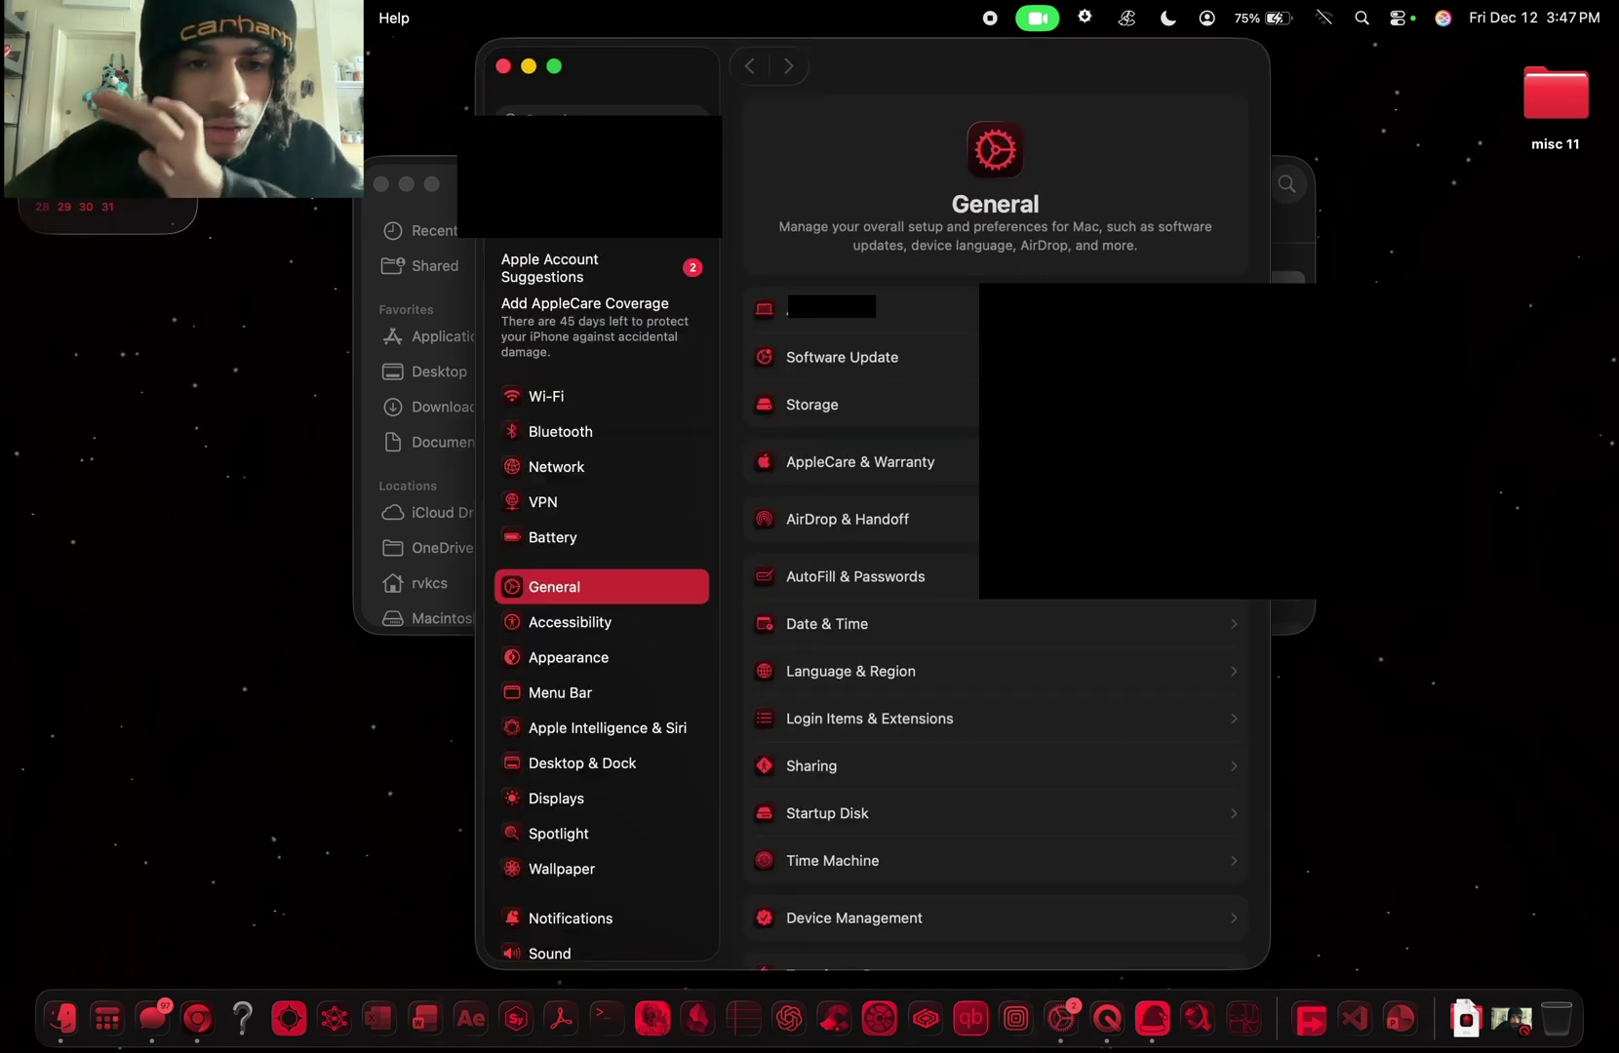
pyautogui.click(560, 471)
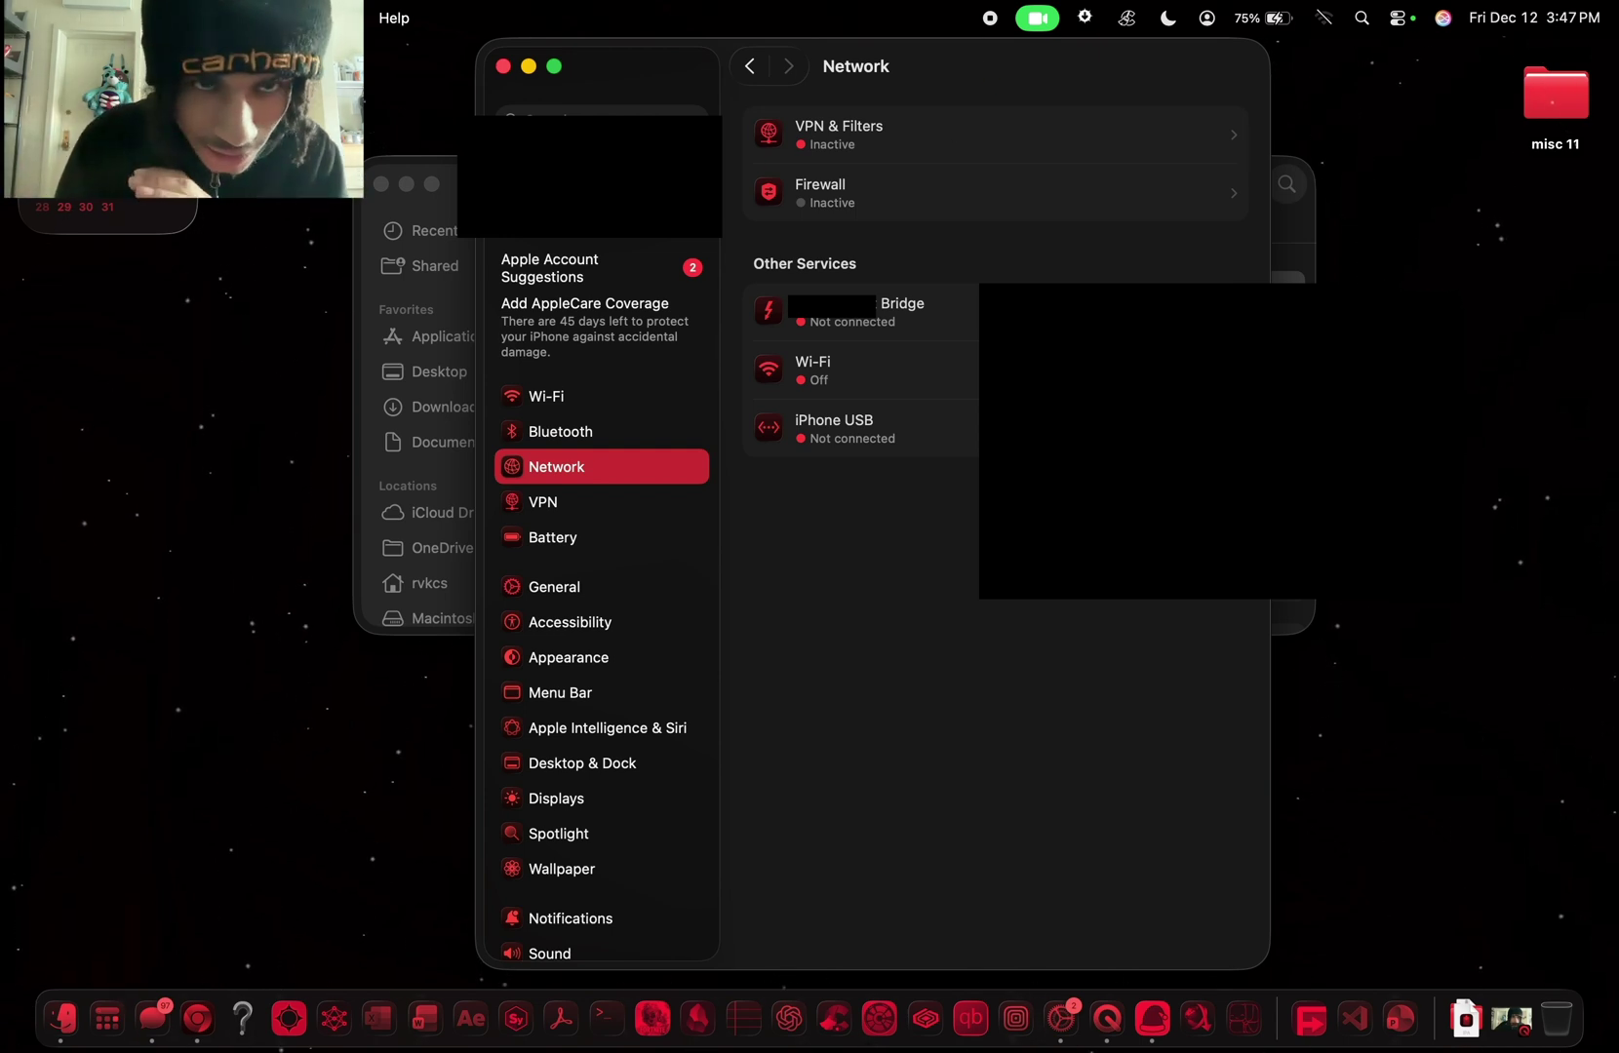
pyautogui.click(502, 69)
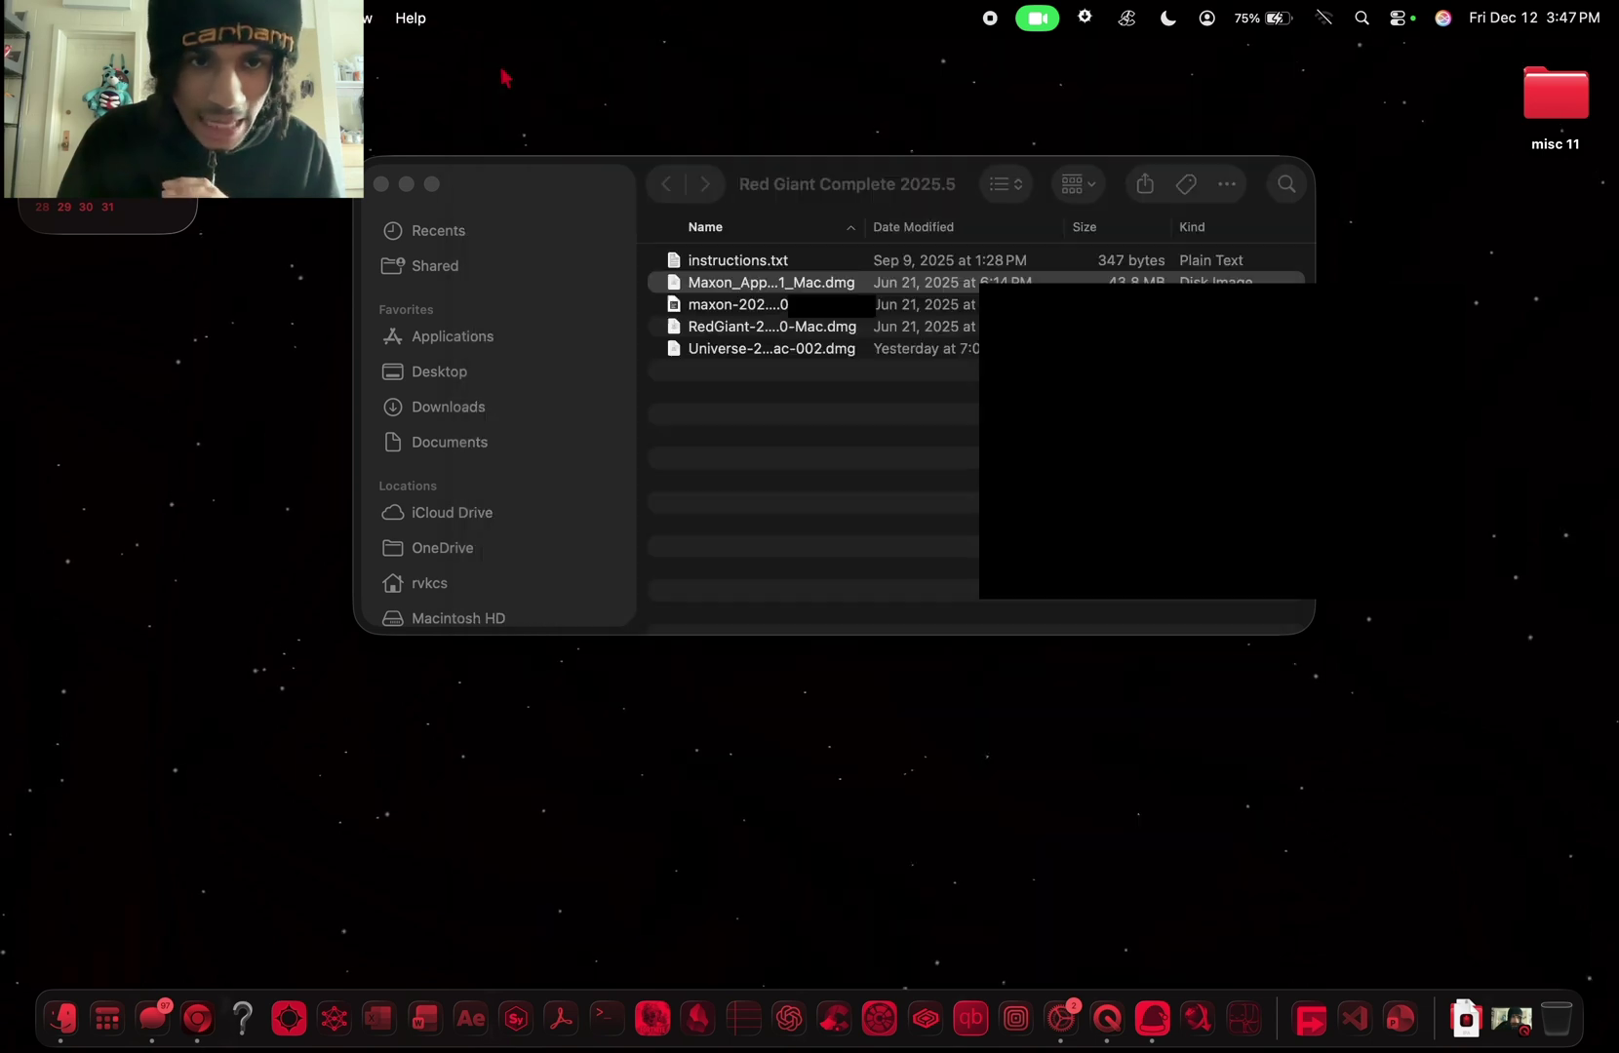
# Mount the Maxon App disk image from the Red Giant folder
pyautogui.click(781, 288)
pyautogui.press('Return')
pyautogui.press('Return')
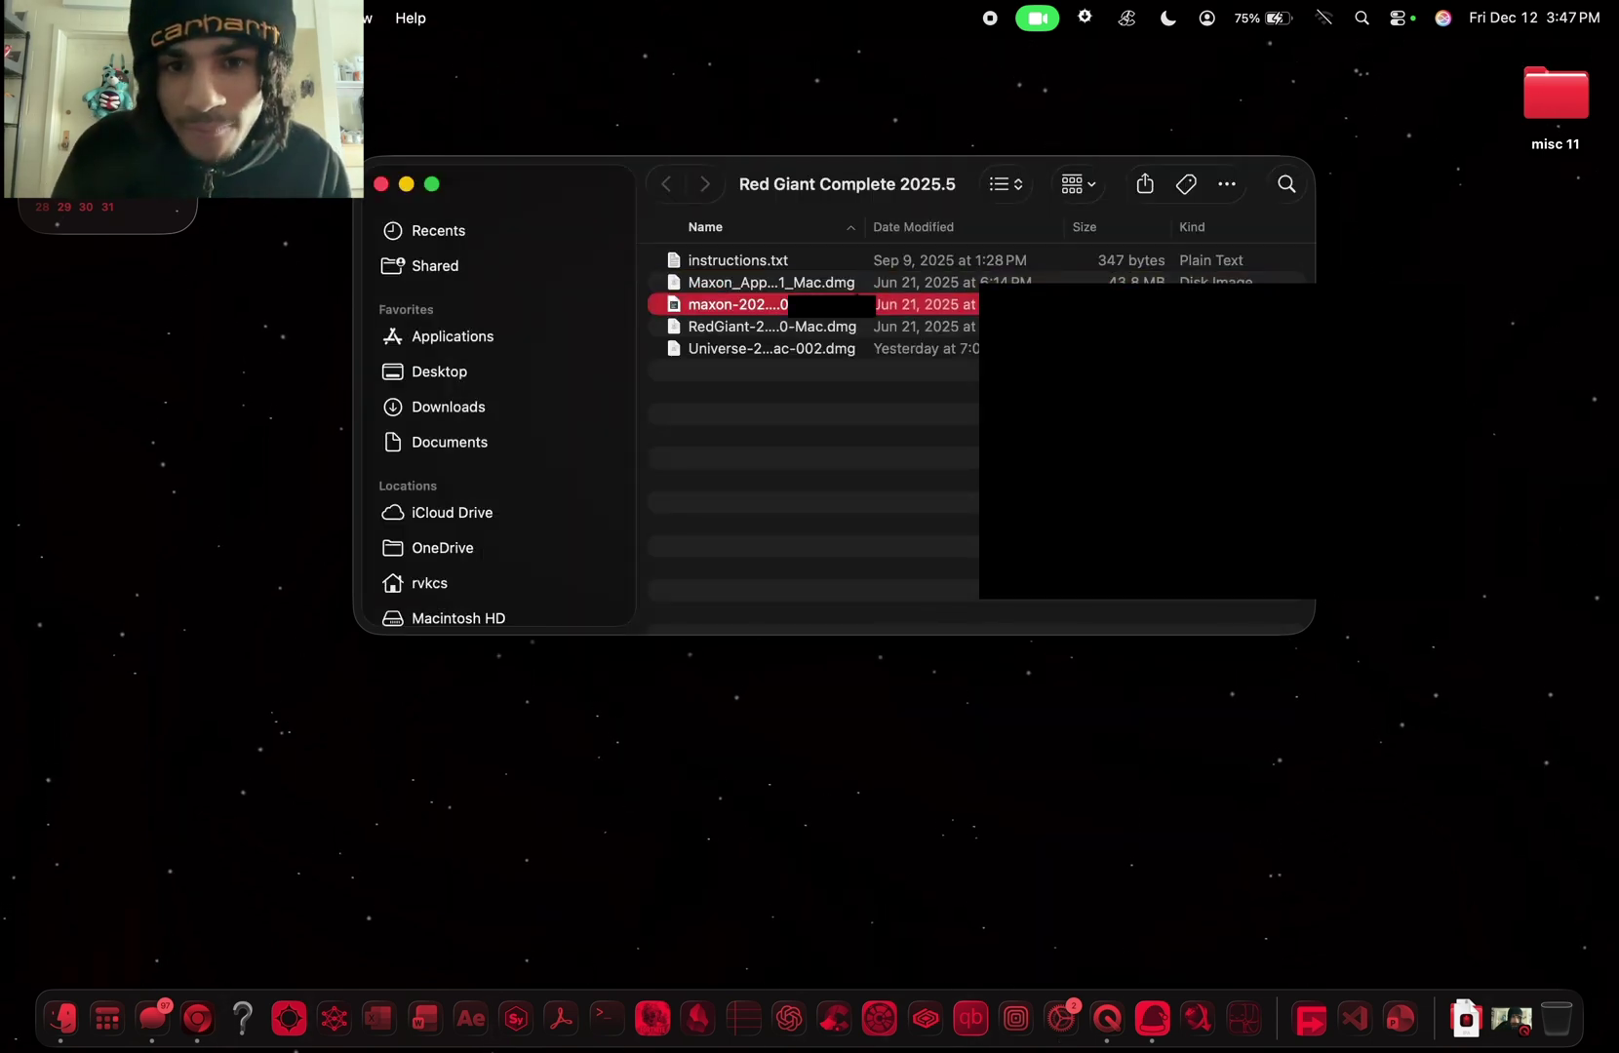
pyautogui.click(855, 288)
pyautogui.rightClick(857, 287)
pyautogui.click(873, 289)
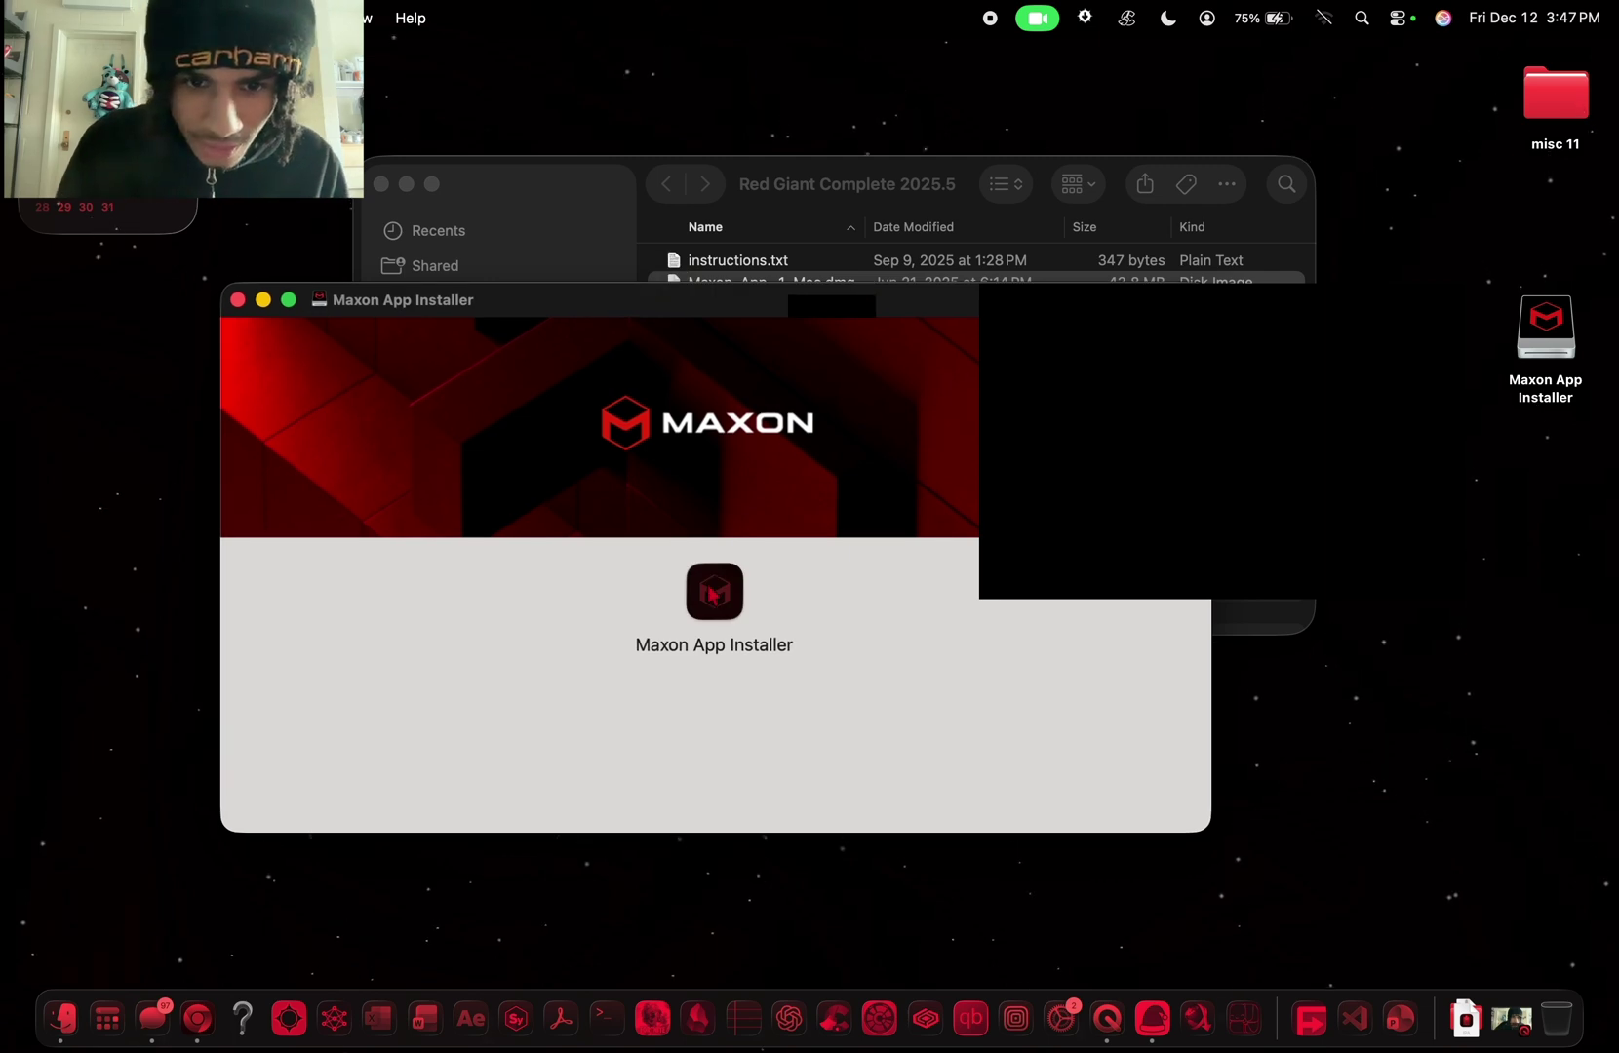
# Launch Maxon App Installer past the downloaded-app warning and authorize it with the administrator password
pyautogui.rightClick(713, 586)
pyautogui.click(740, 598)
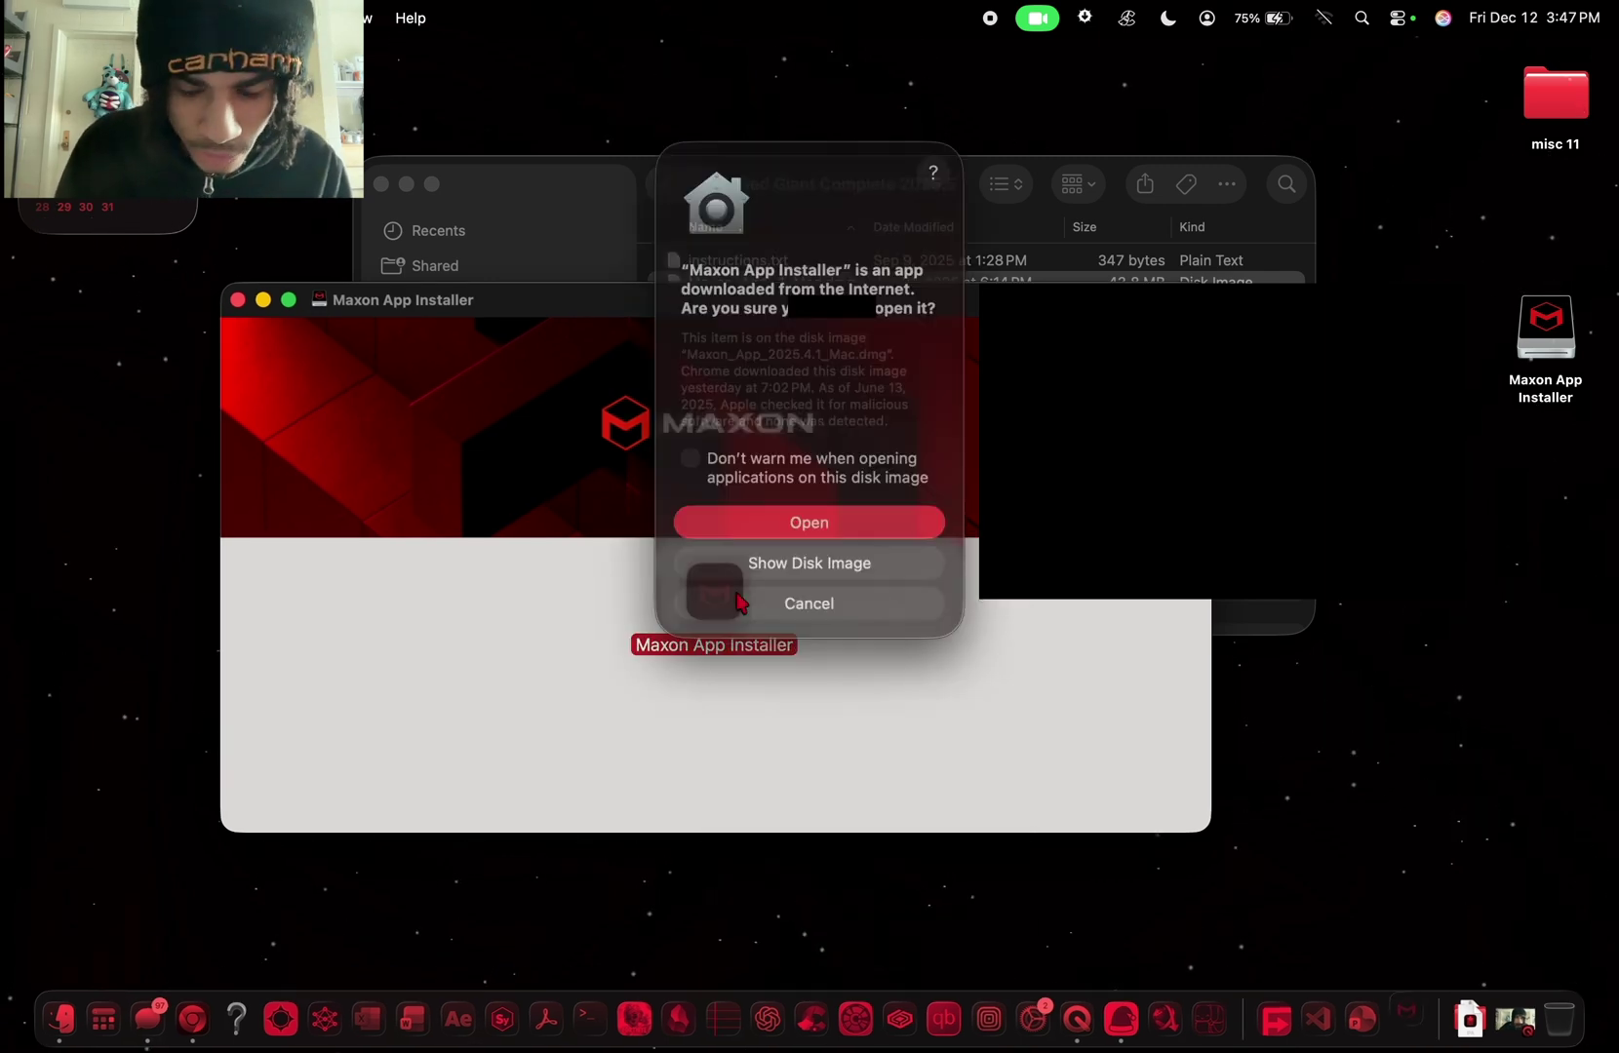
pyautogui.click(776, 506)
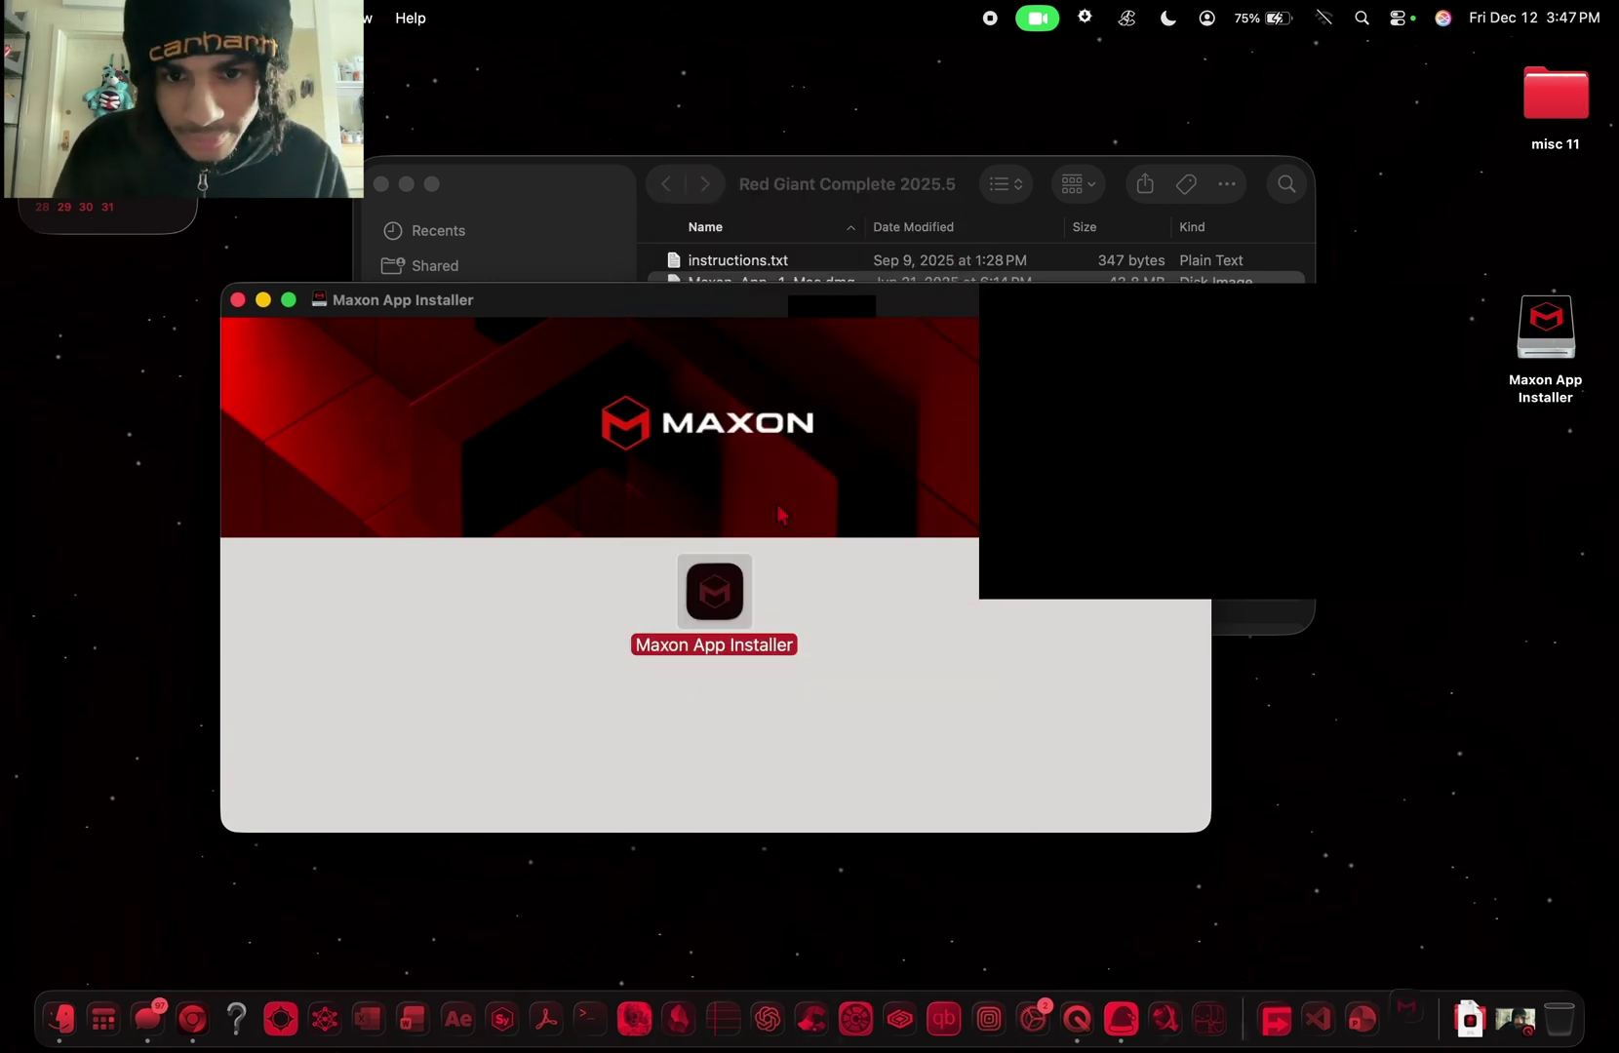
pyautogui.write('*')
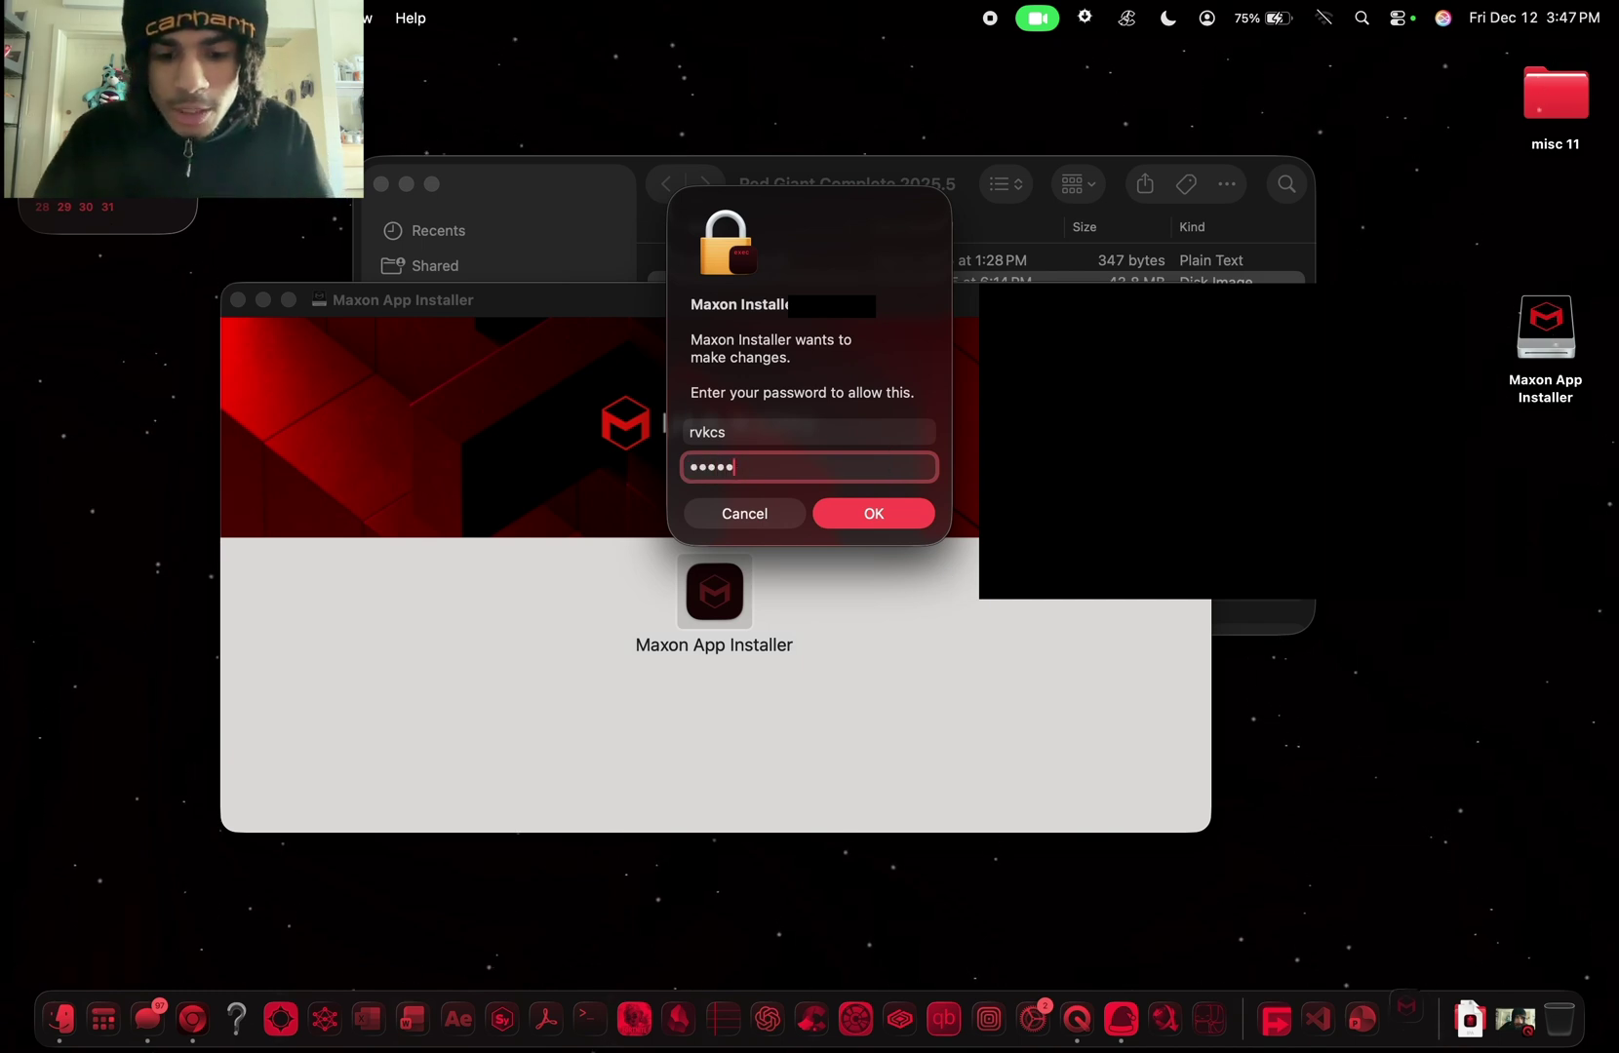
pyautogui.write('******')
pyautogui.press('BackSpace')
pyautogui.press('BackSpace')
pyautogui.press('BackSpace')
pyautogui.write('*')
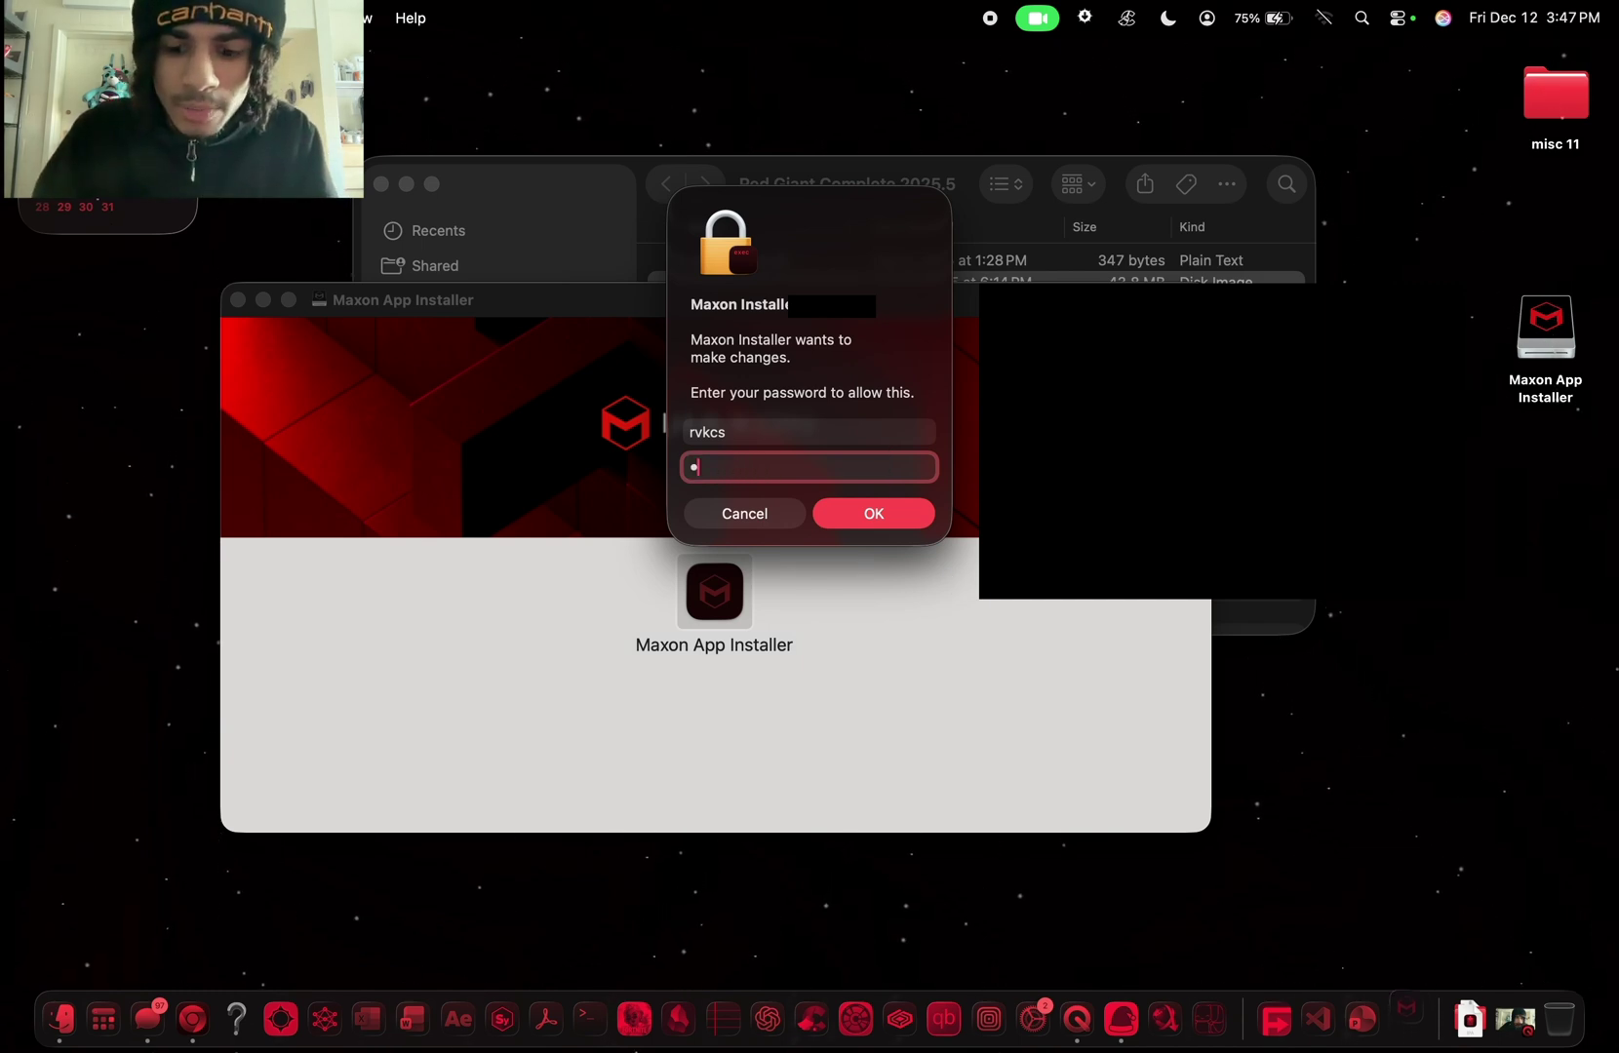
pyautogui.press('Return')
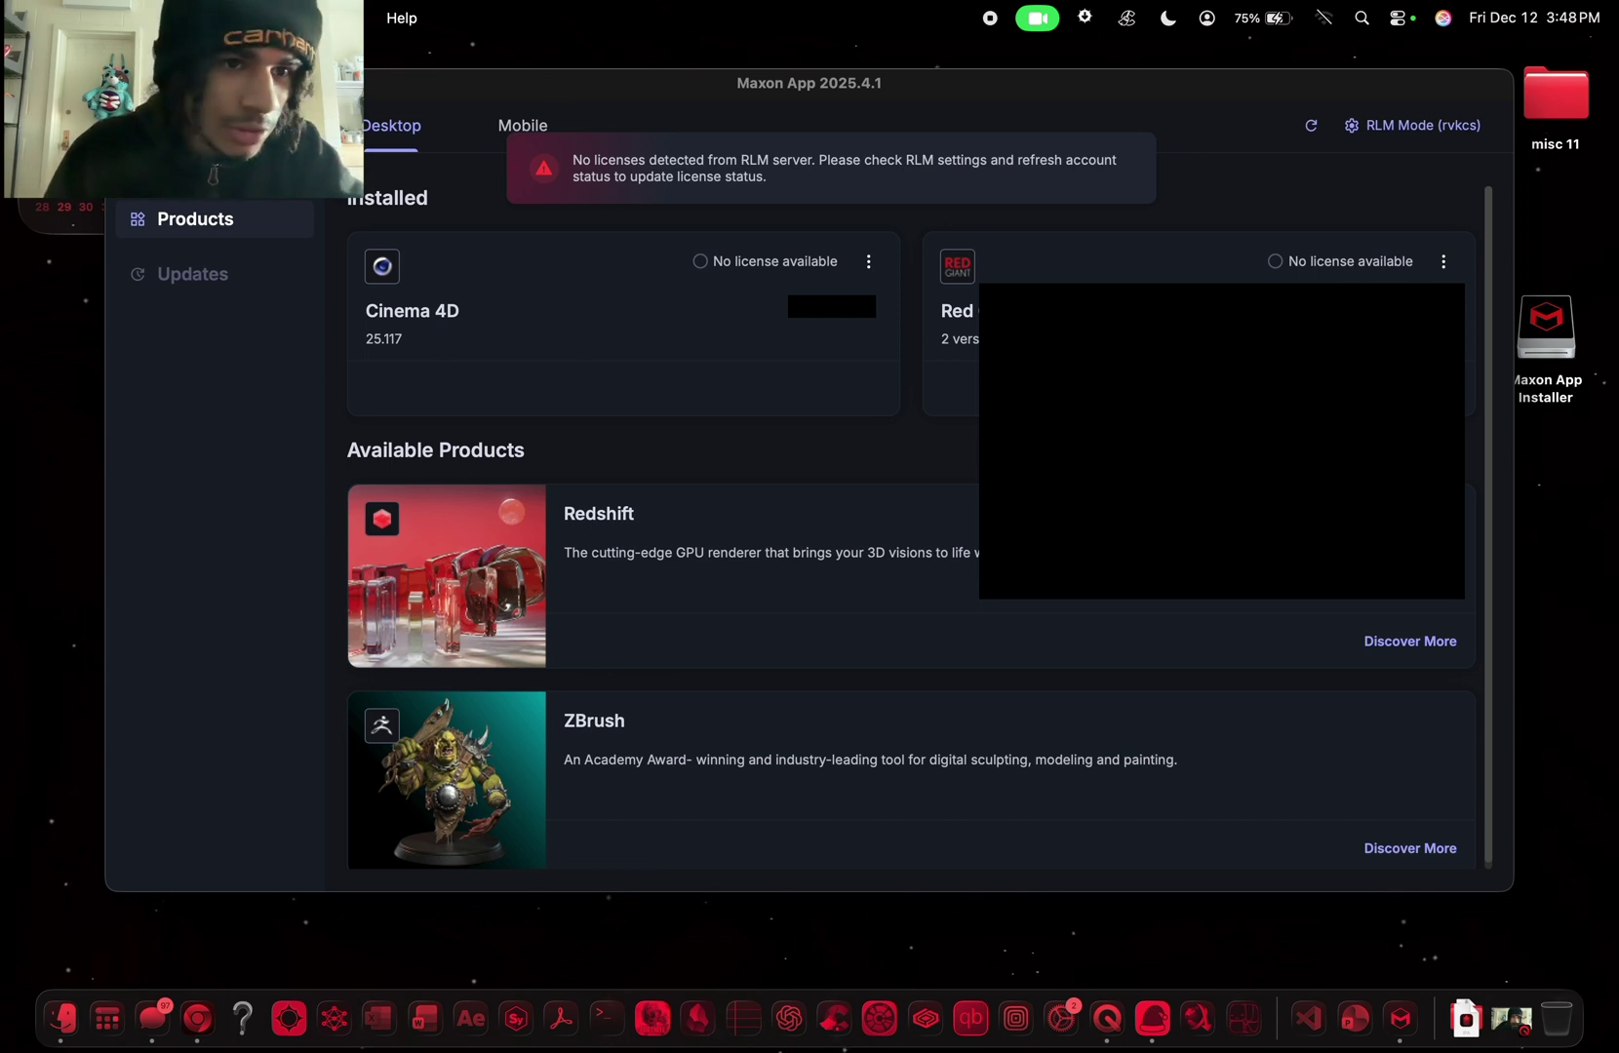
# Quit Maxon App, close its installer window, and open the RedGiant disk image
pyautogui.press('super+q')
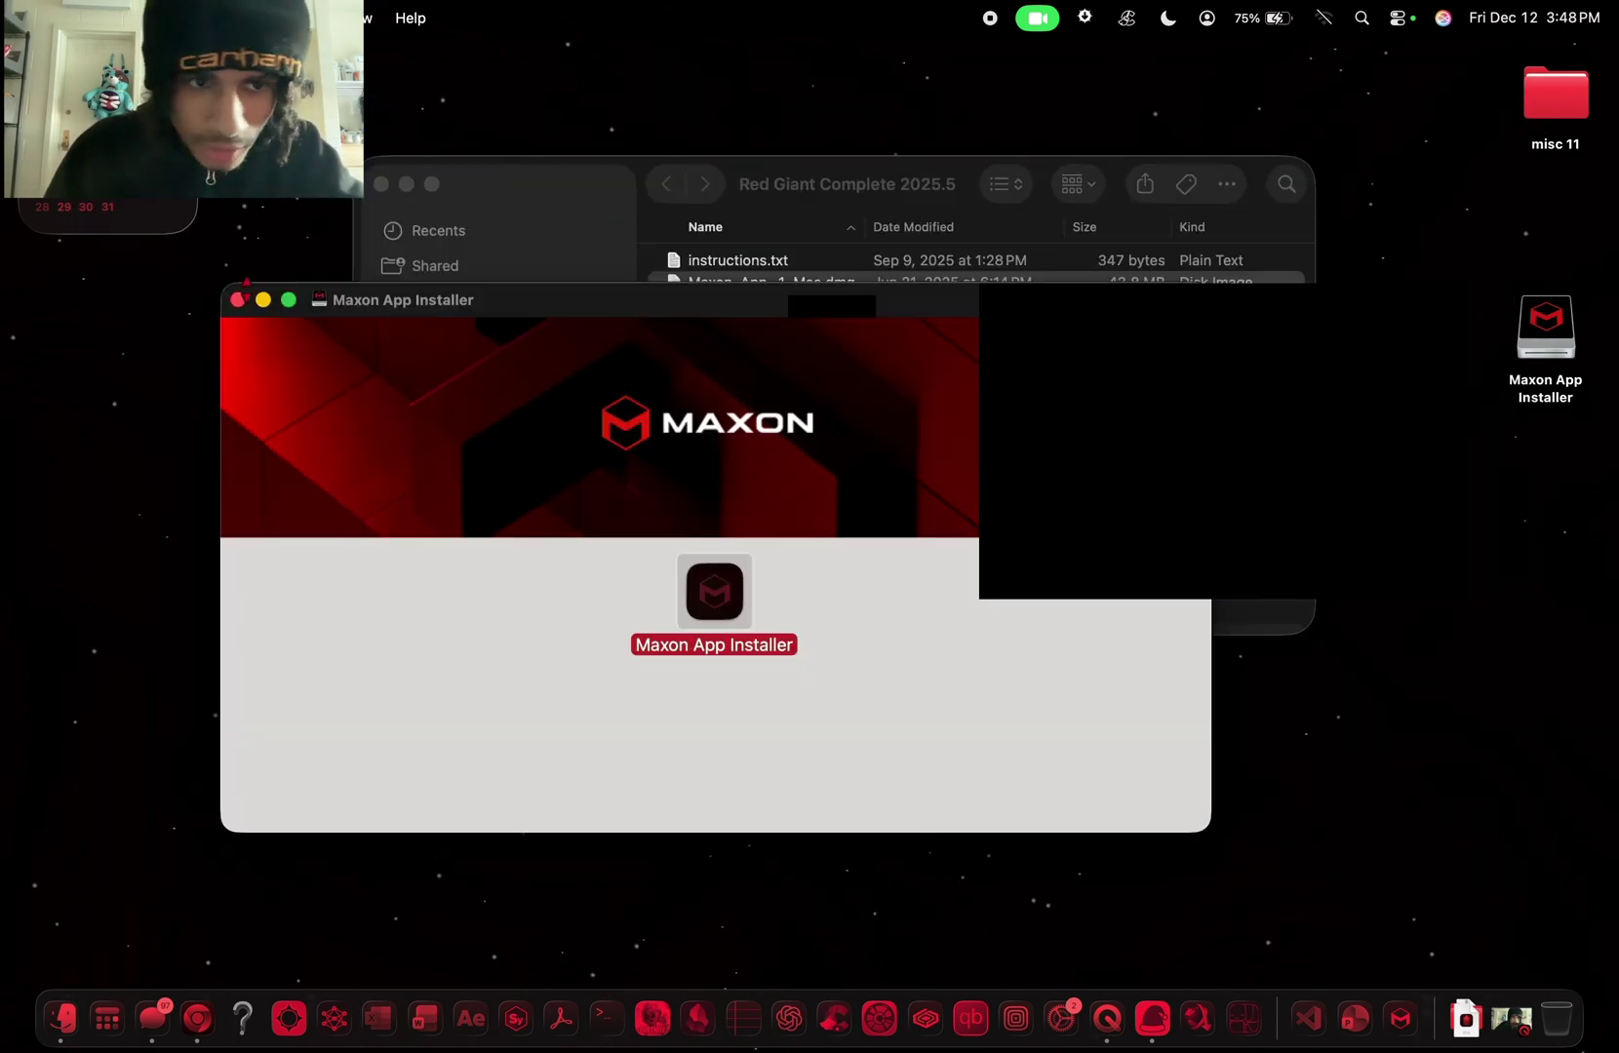
pyautogui.click(236, 299)
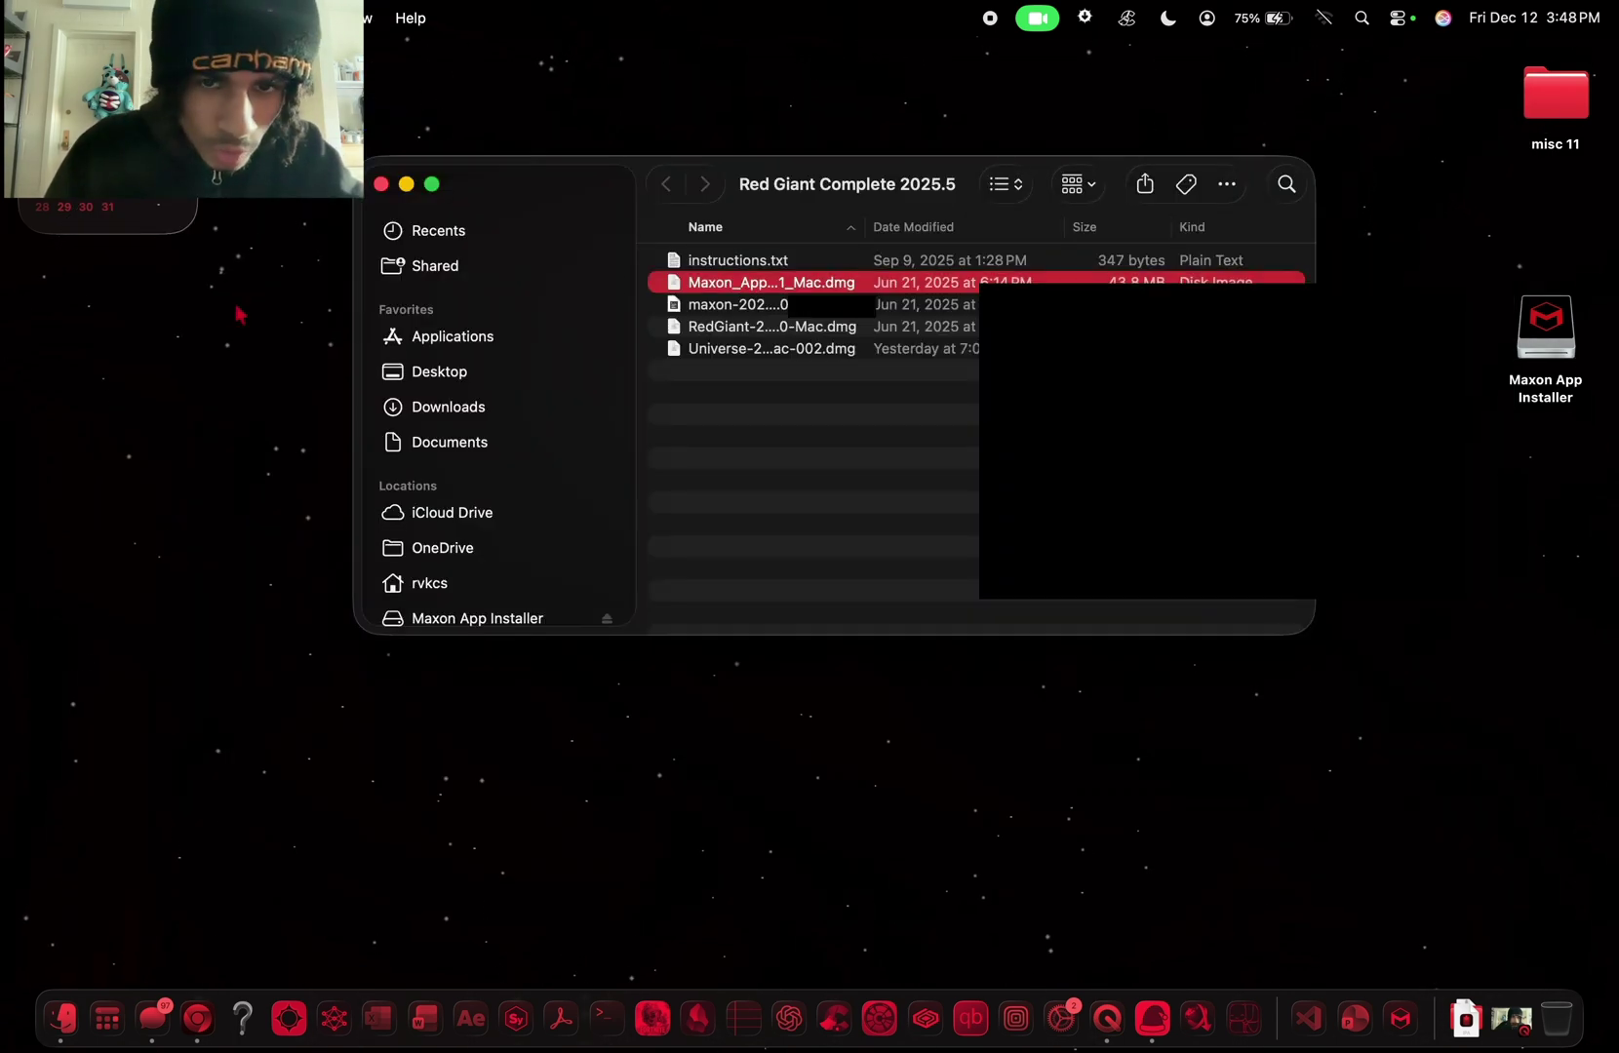
pyautogui.click(811, 328)
pyautogui.click(819, 355)
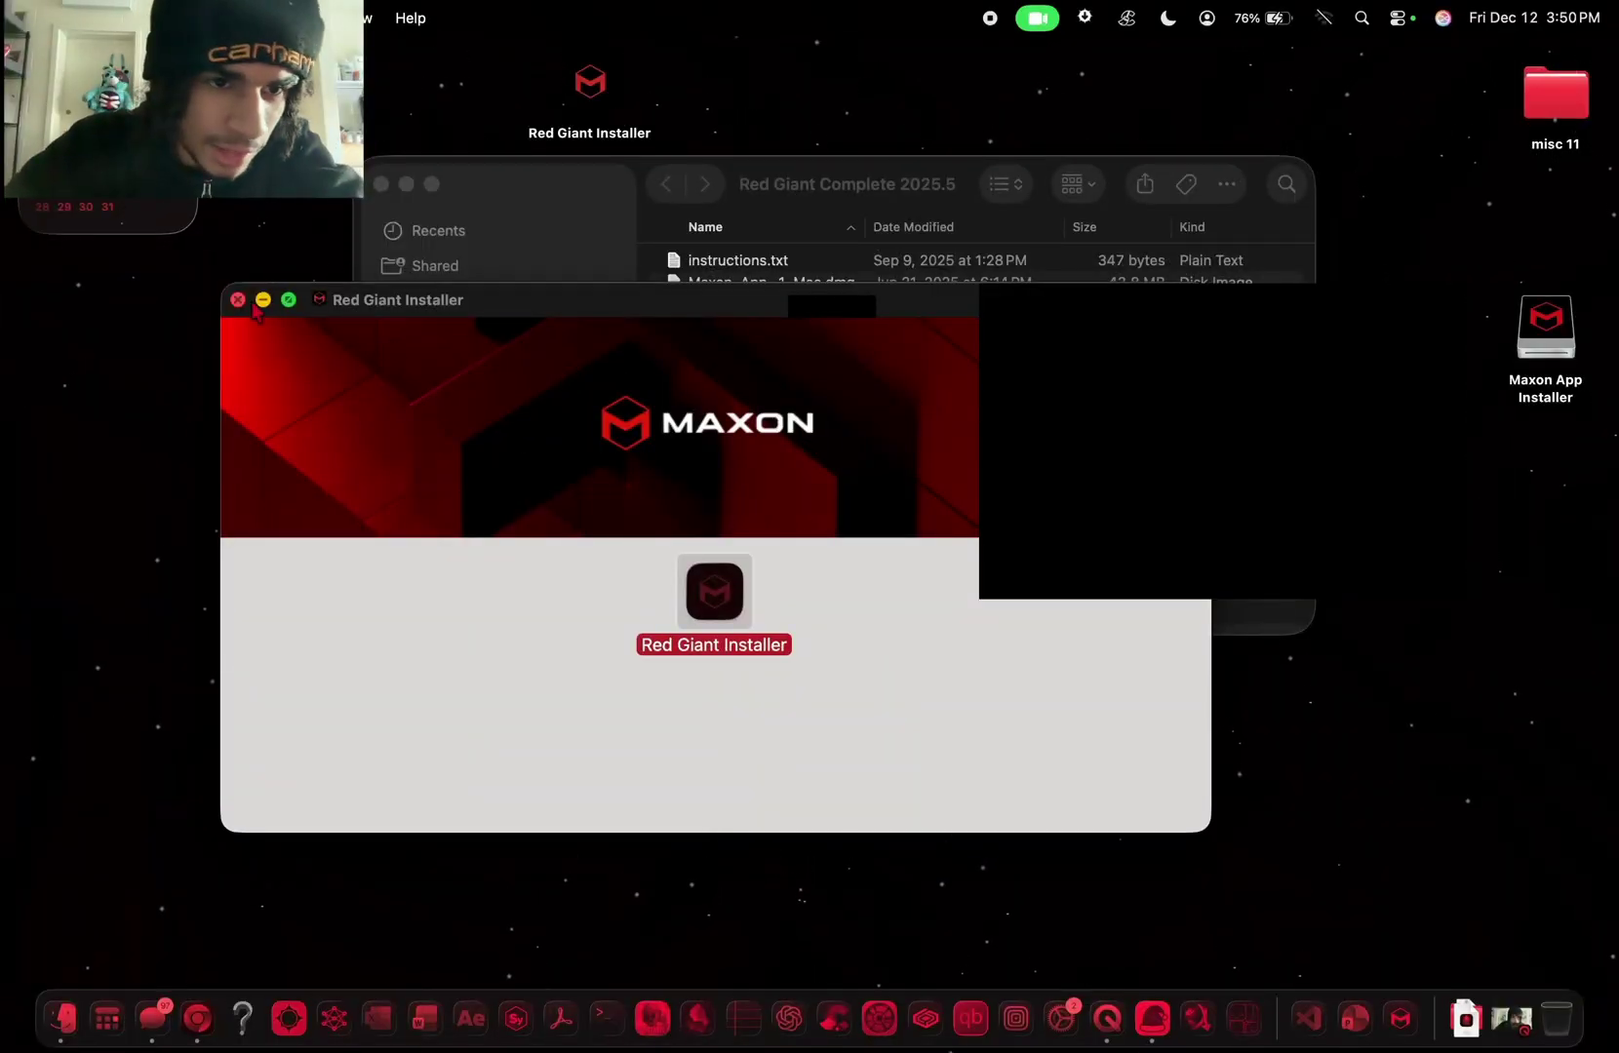
# Close Red Giant Installer, then run the Universe installer and close its window
pyautogui.click(240, 300)
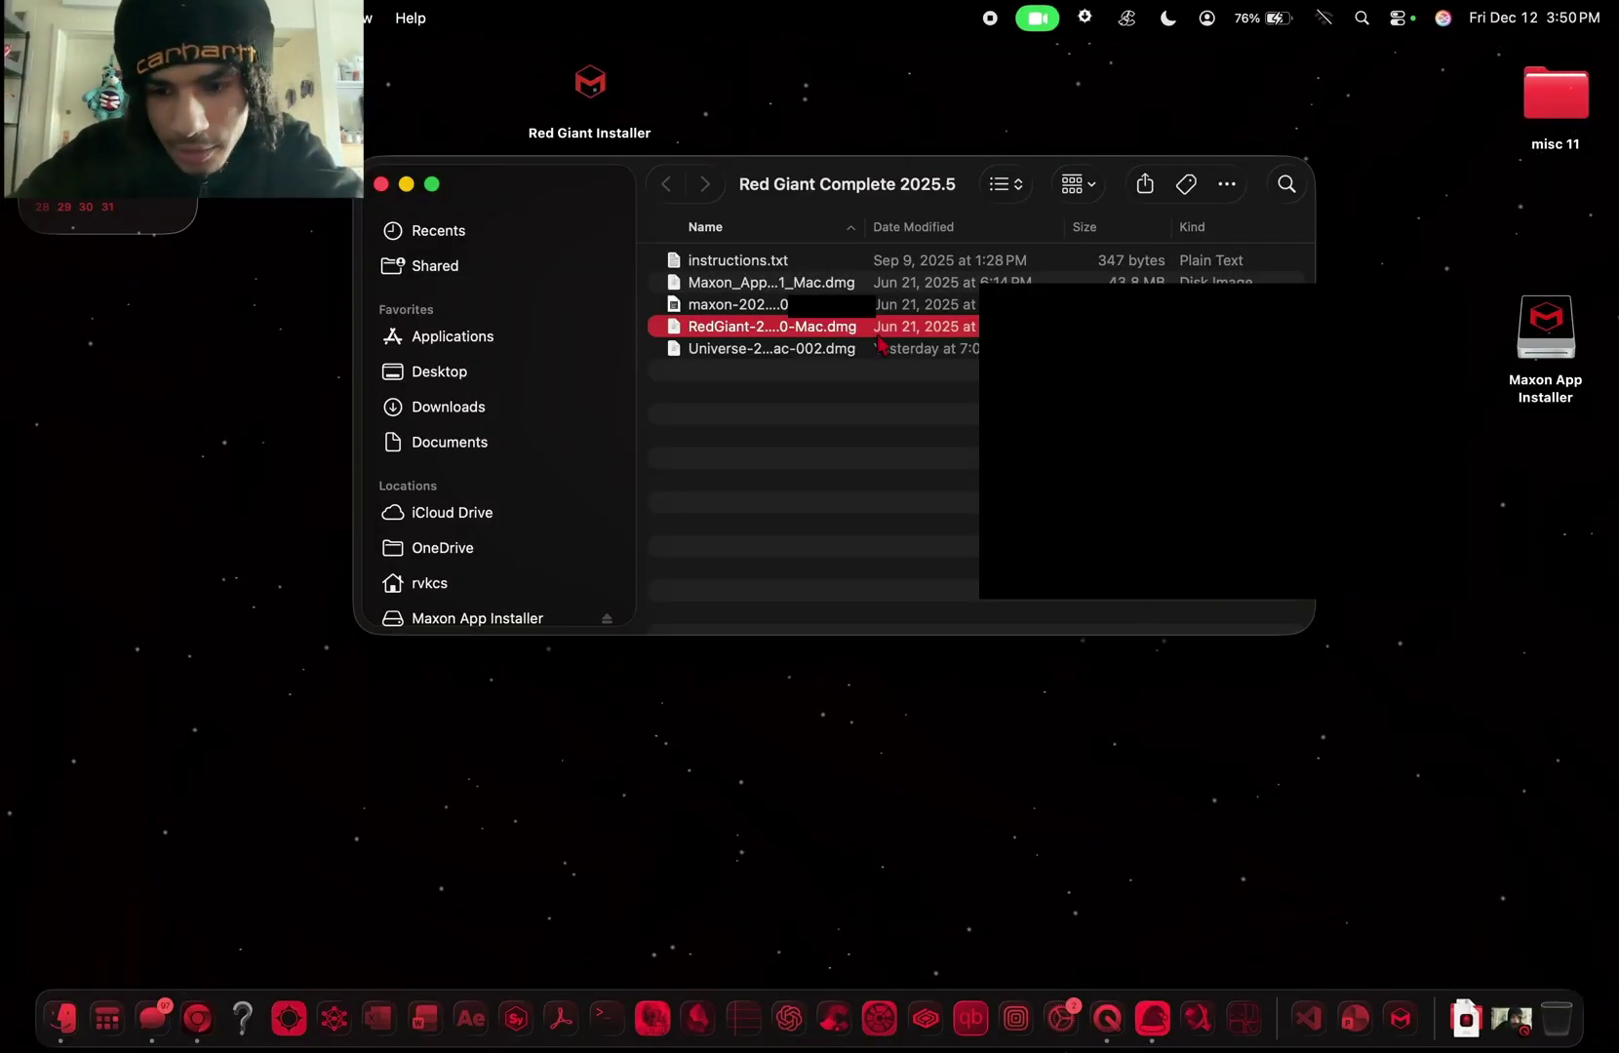
pyautogui.click(844, 349)
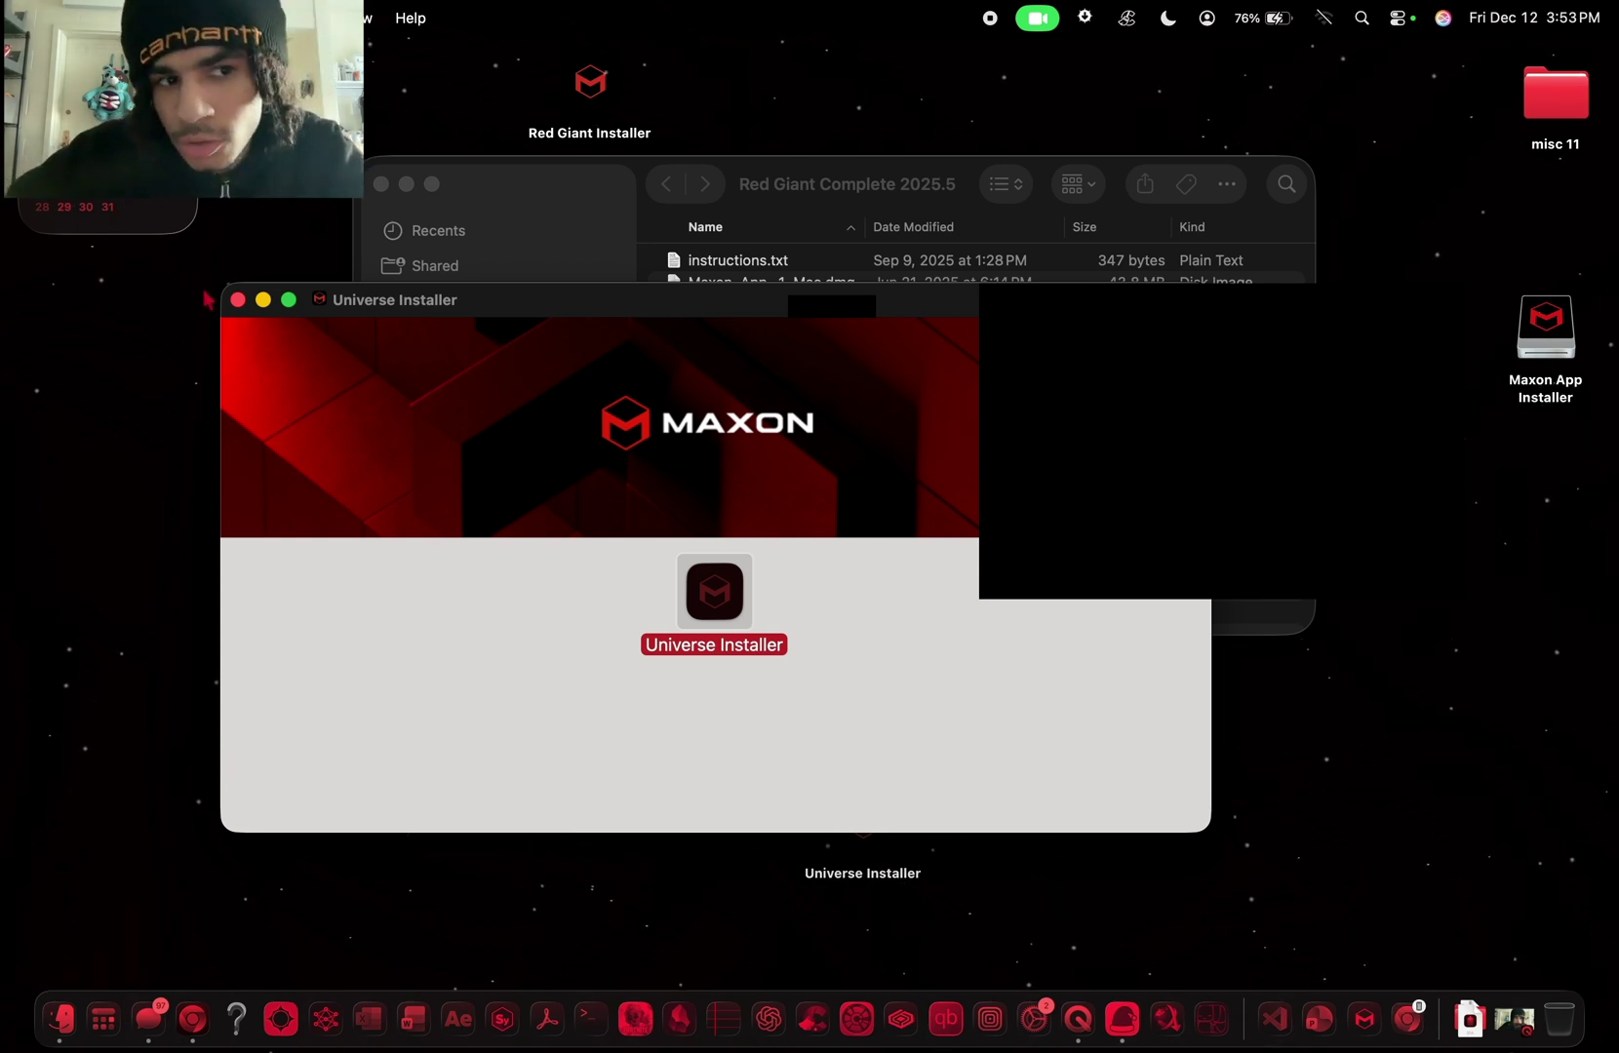
pyautogui.click(238, 299)
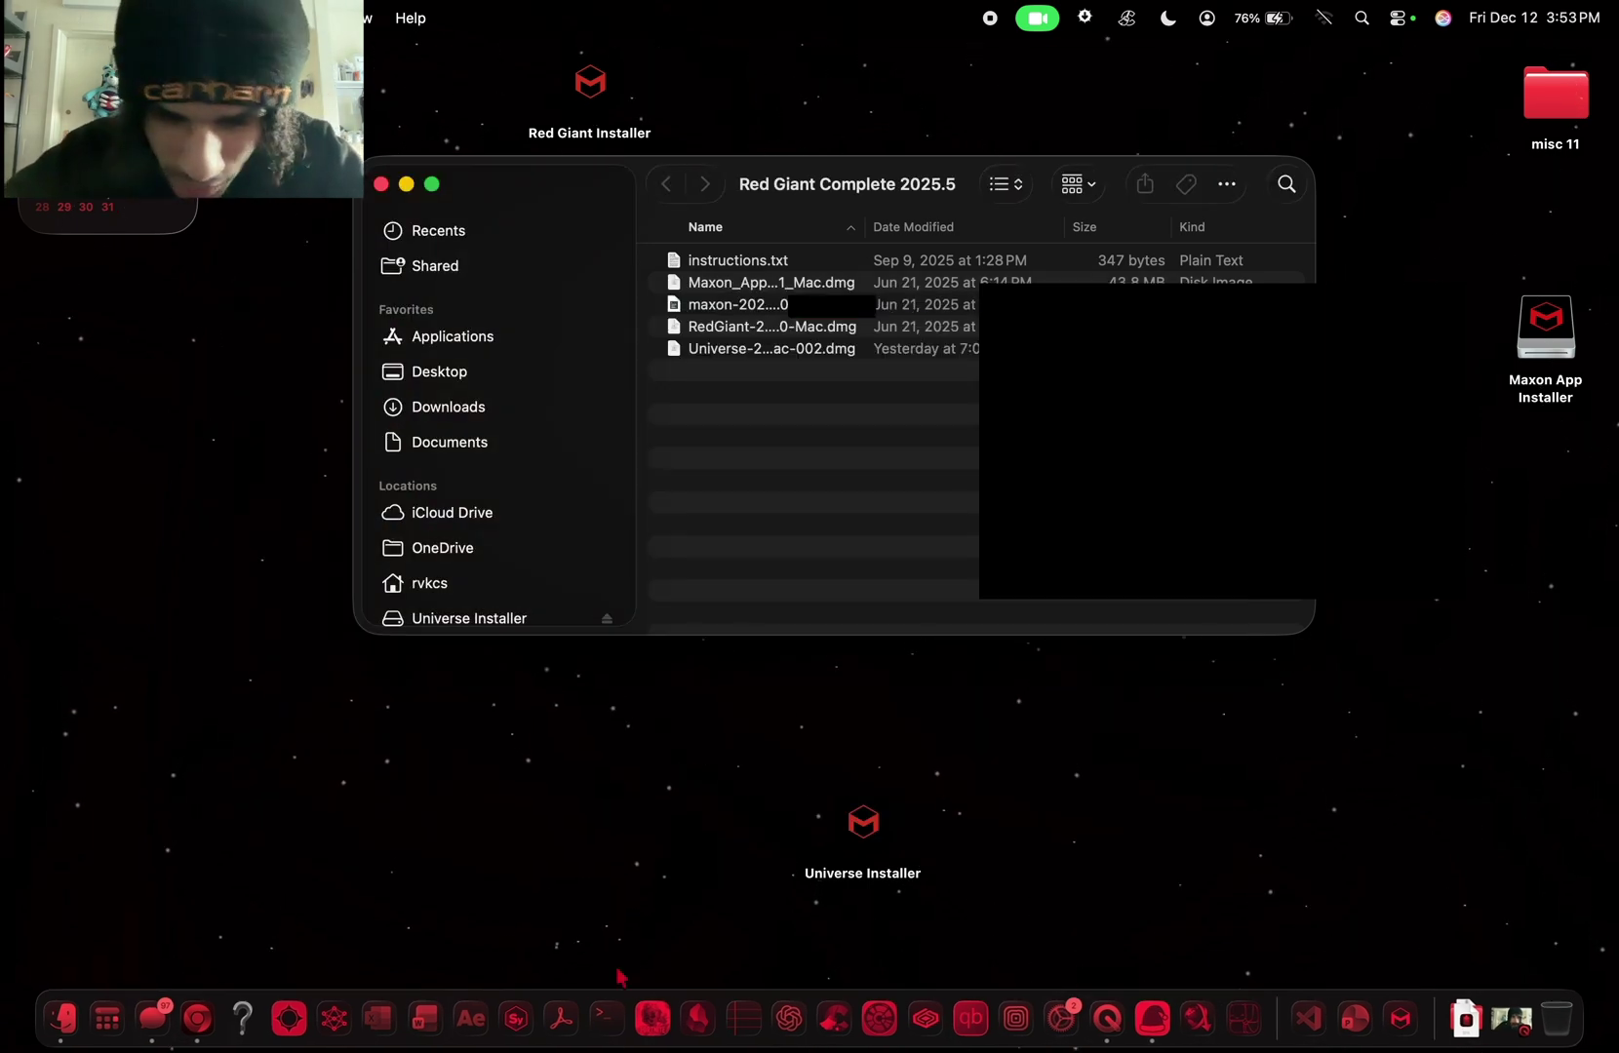
# Run the Red Giant folder's maxon script in Terminal with 'sudo sh' and the administrator password
pyautogui.click(616, 1020)
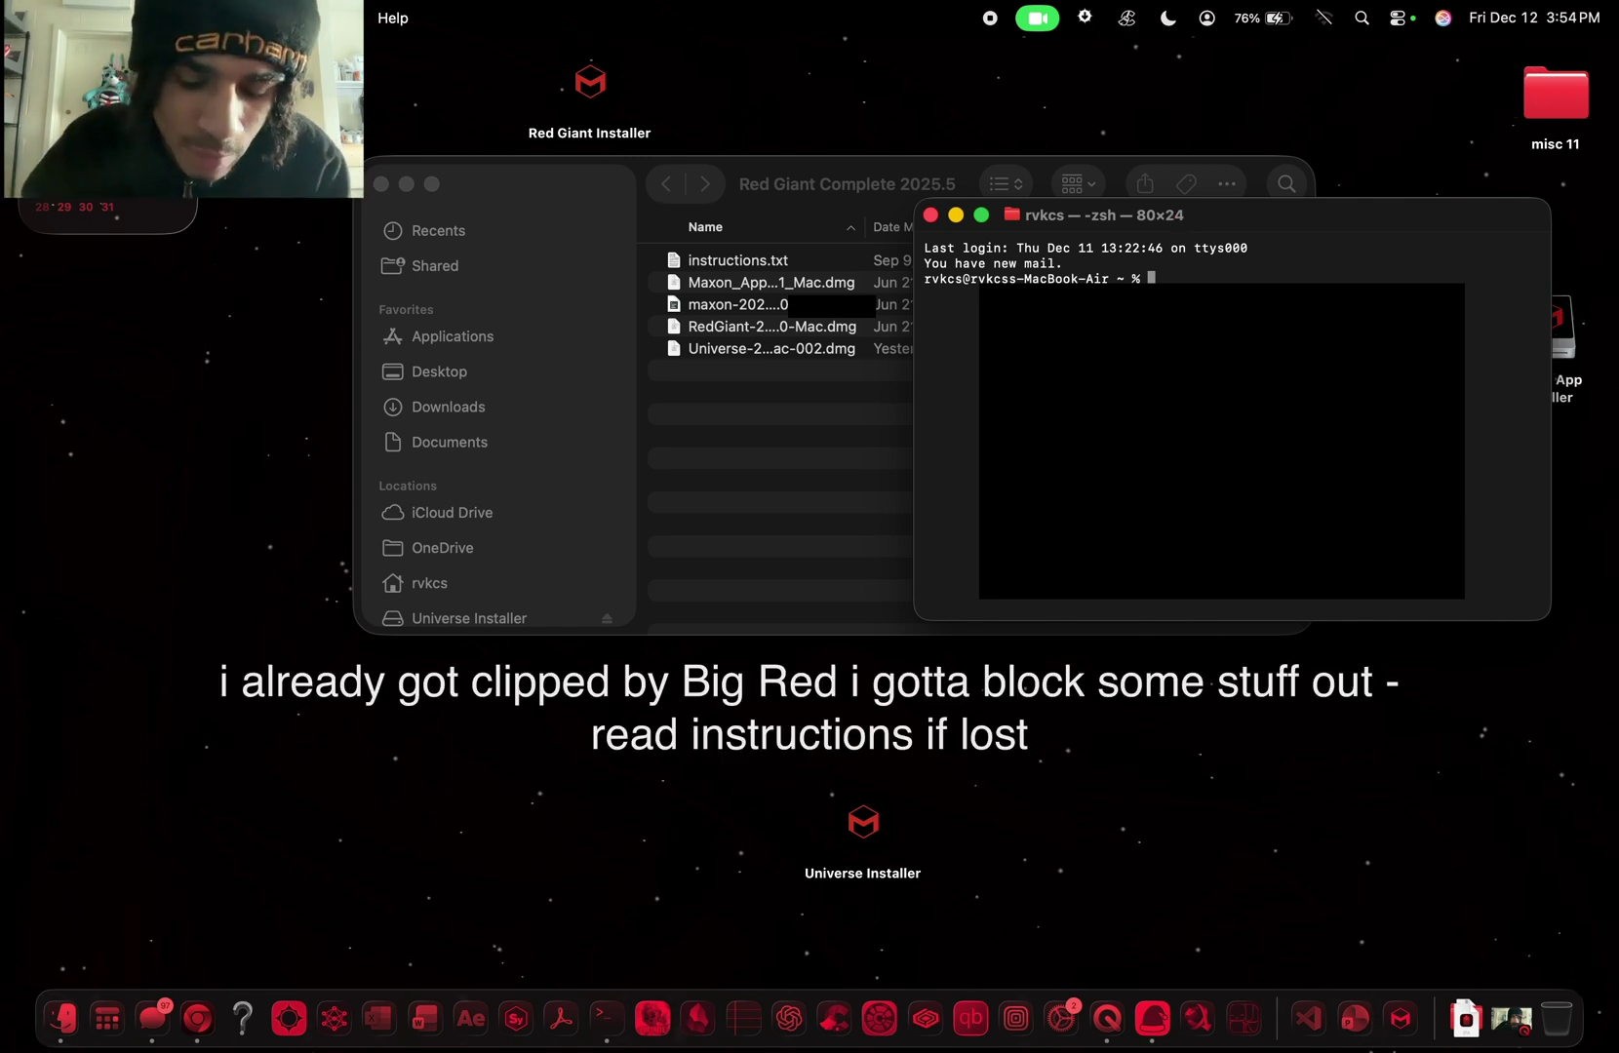
pyautogui.write('sudo sh')
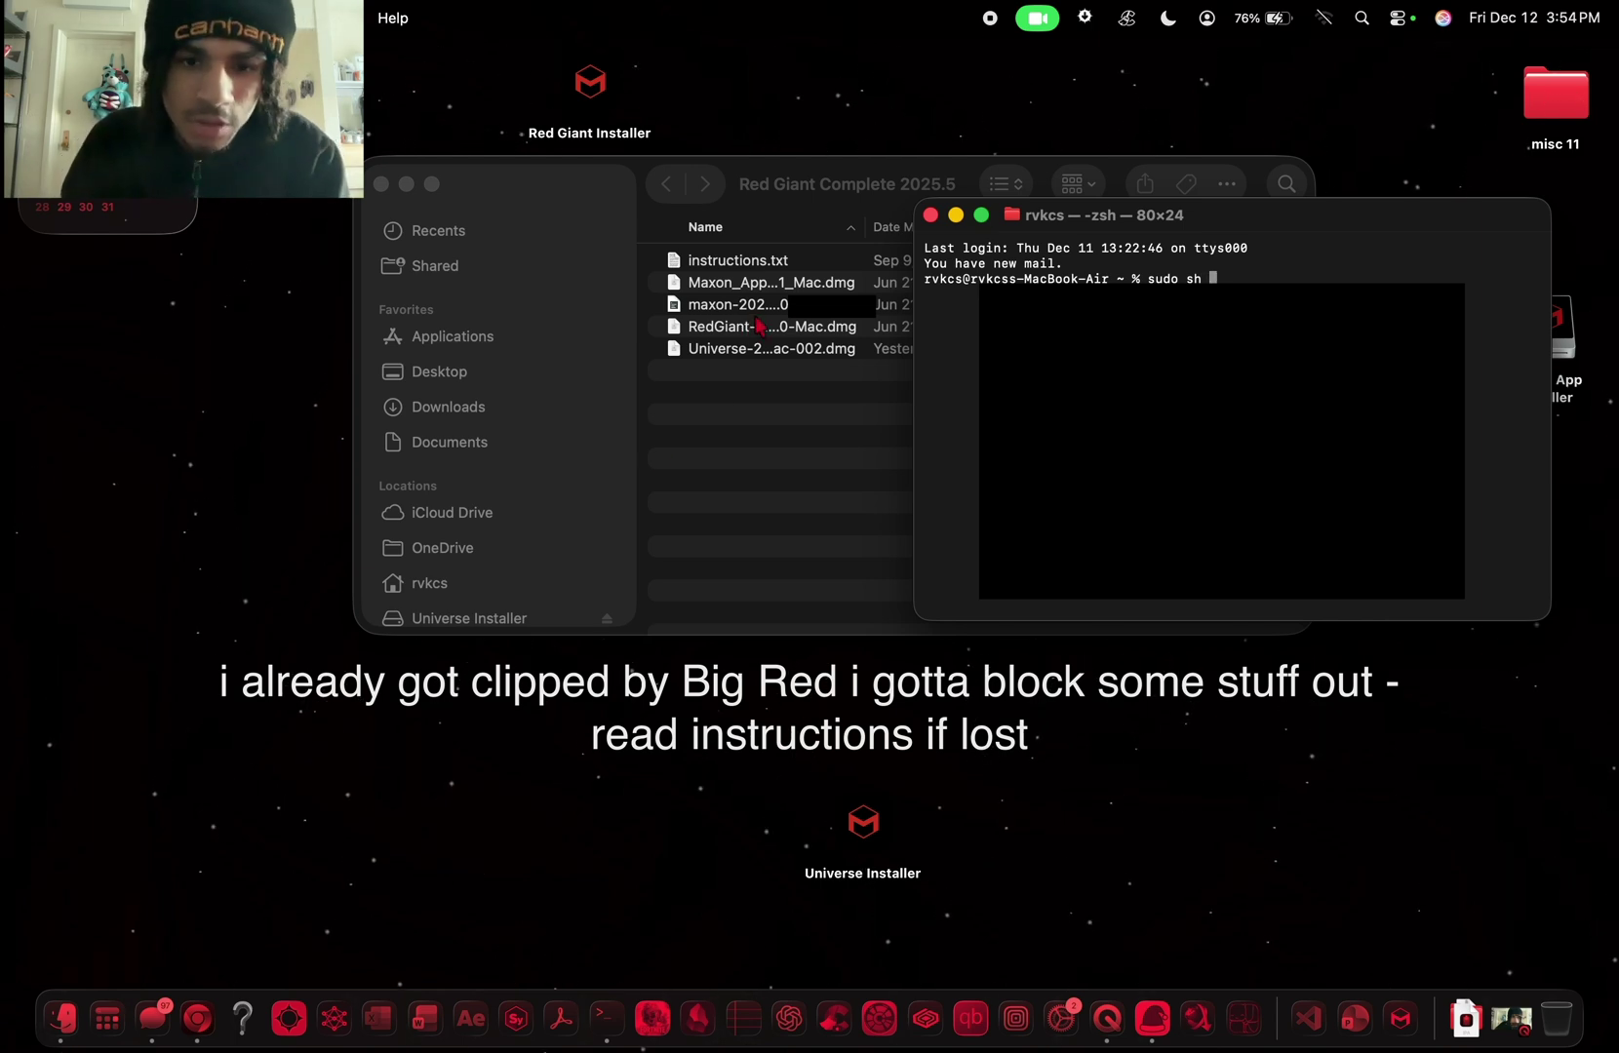
pyautogui.moveTo(717, 308); pyautogui.dragTo(1472, 339)
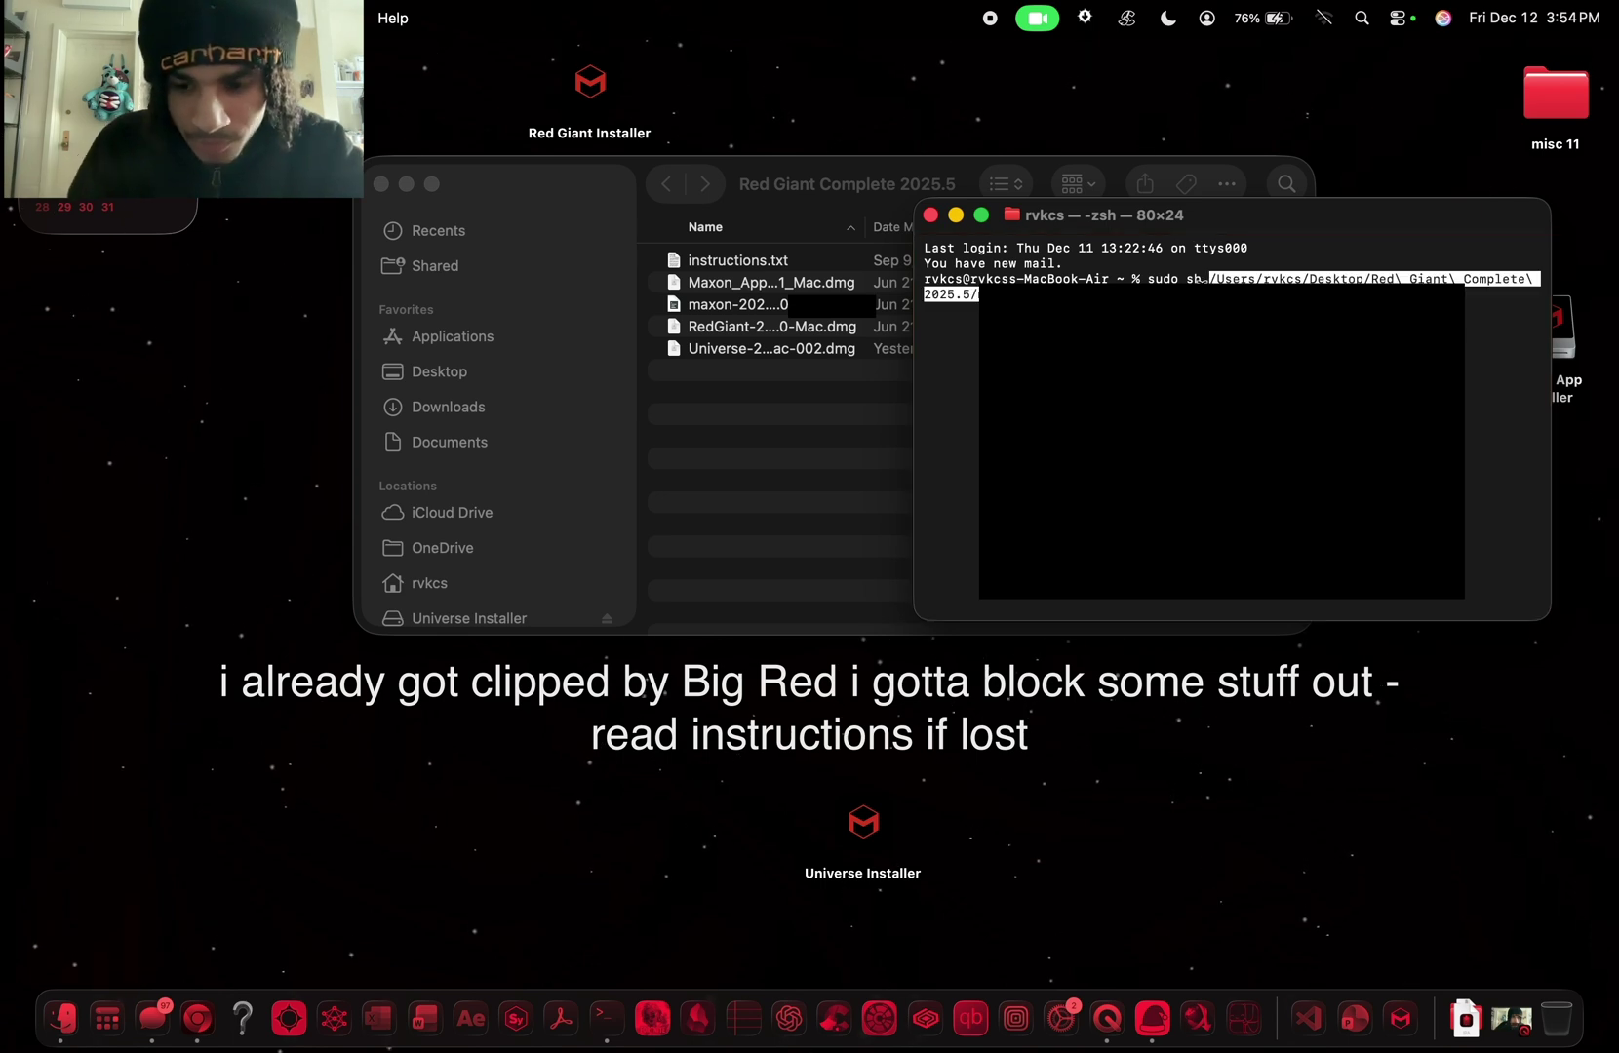
pyautogui.press('Return')
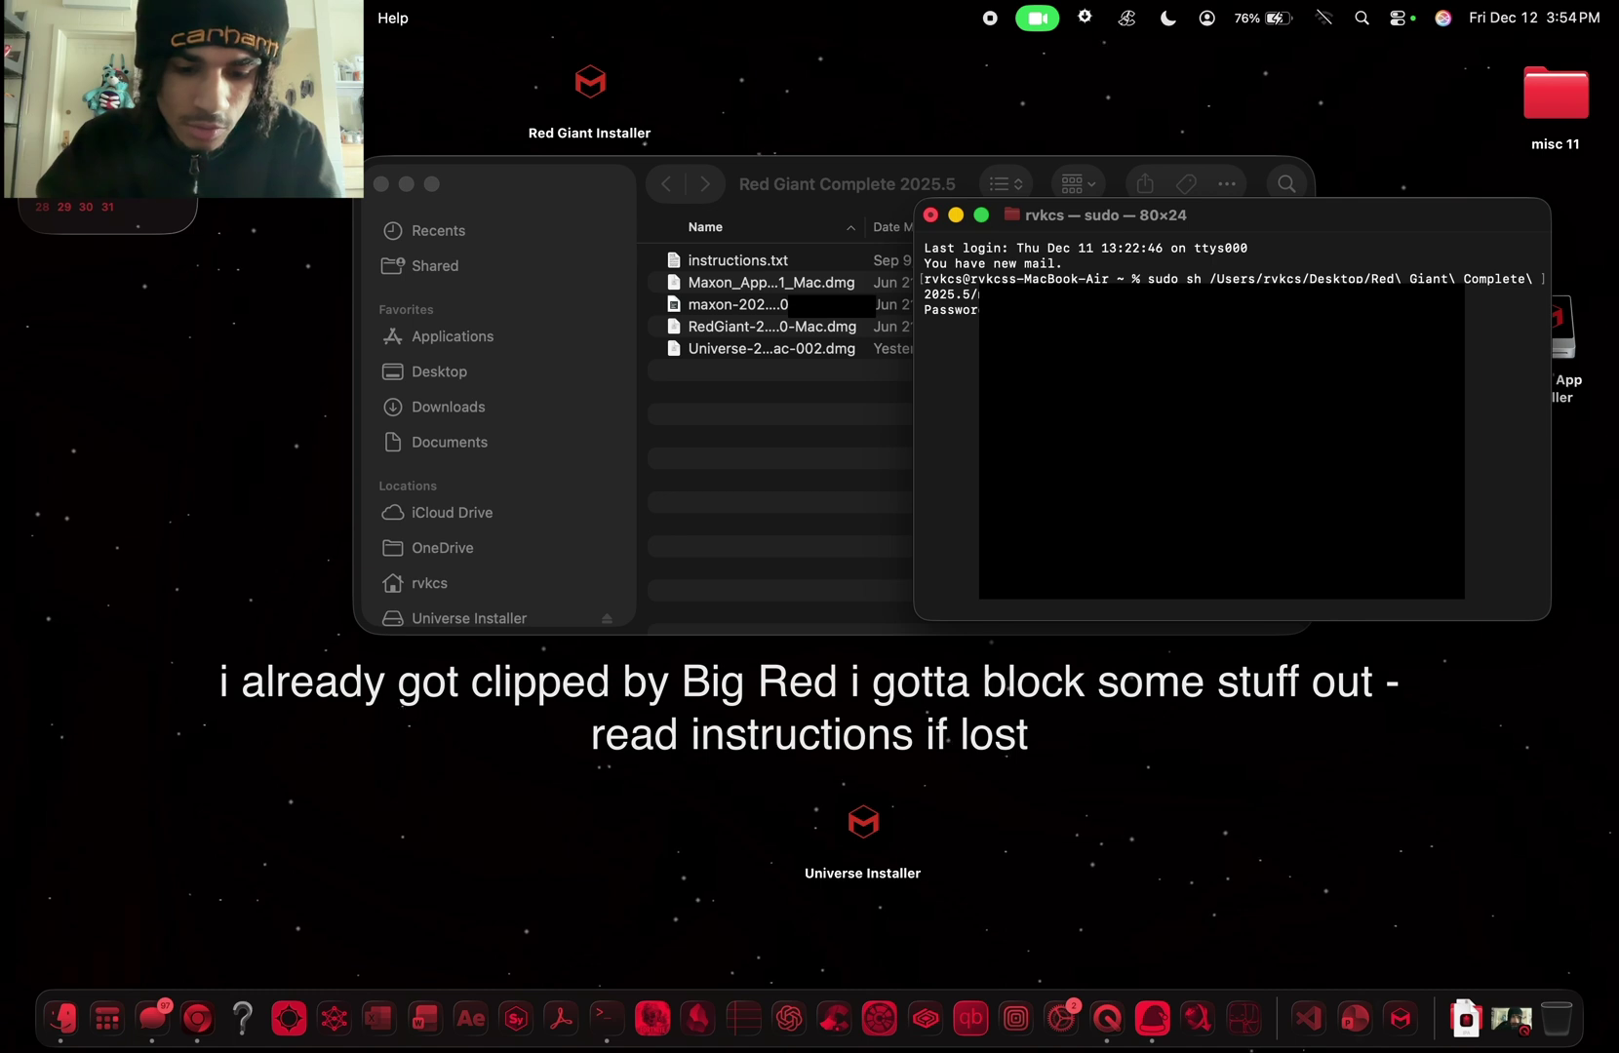
pyautogui.press('Return')
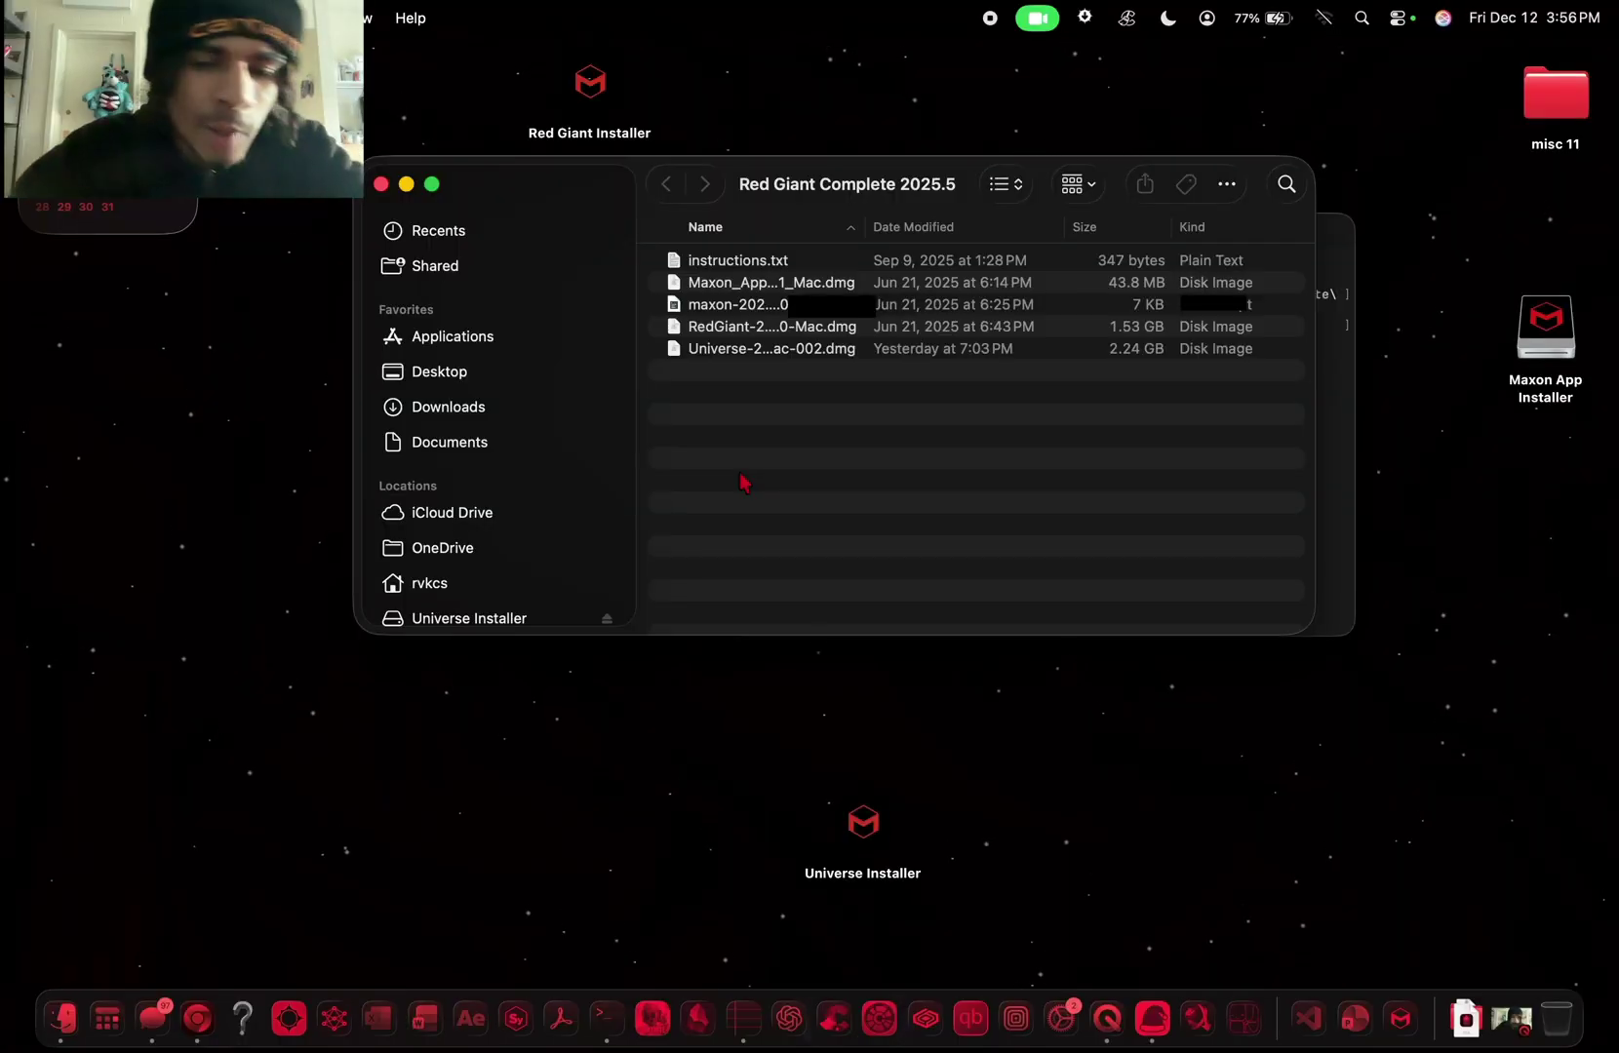
# Launch After Effects past the known-issues warning and create Comp 1 with default composition settings
pyautogui.click(471, 1018)
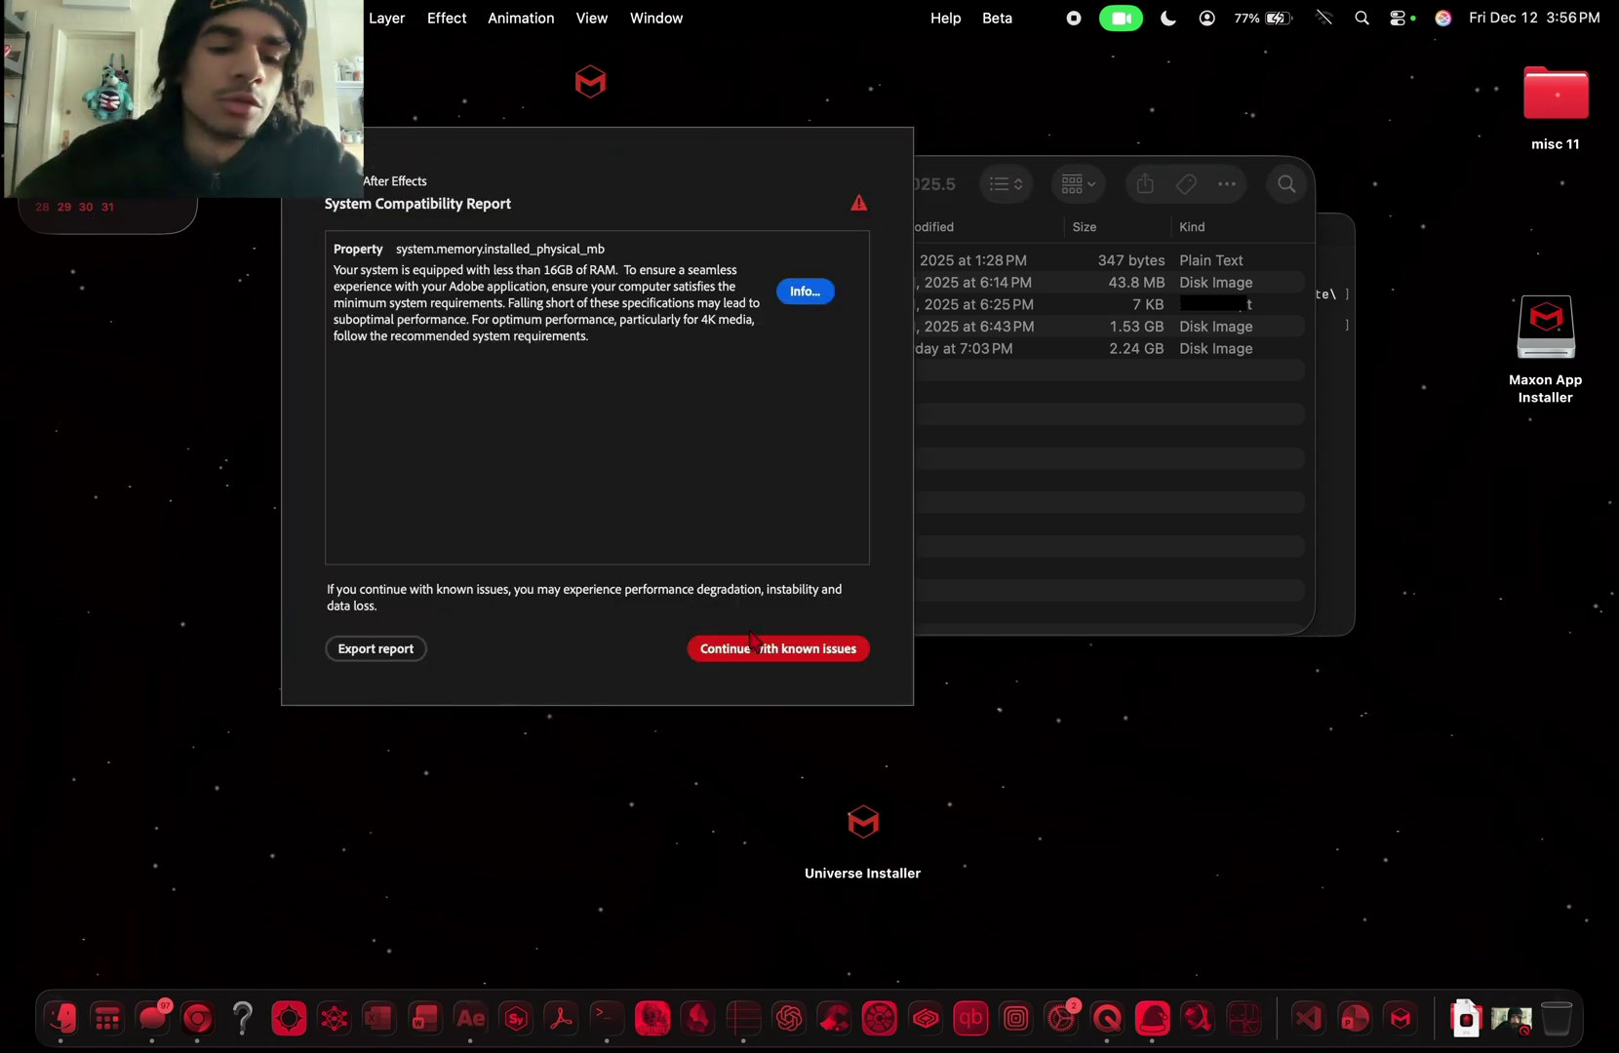
pyautogui.click(756, 649)
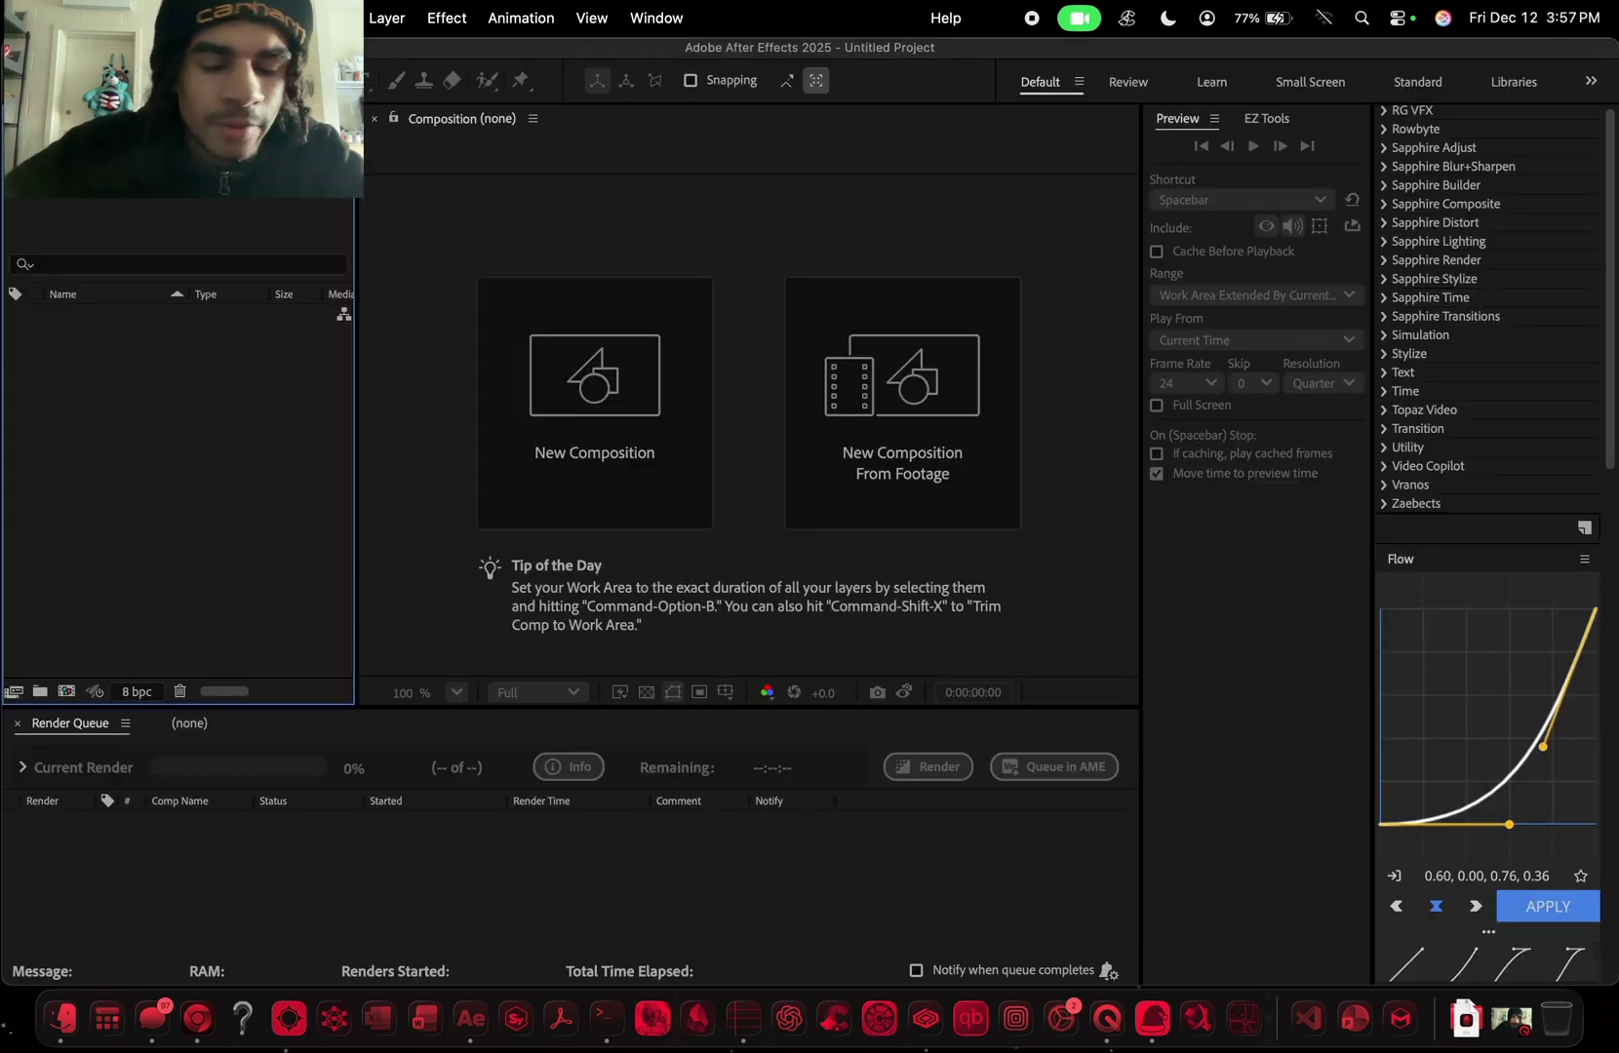
pyautogui.click(557, 369)
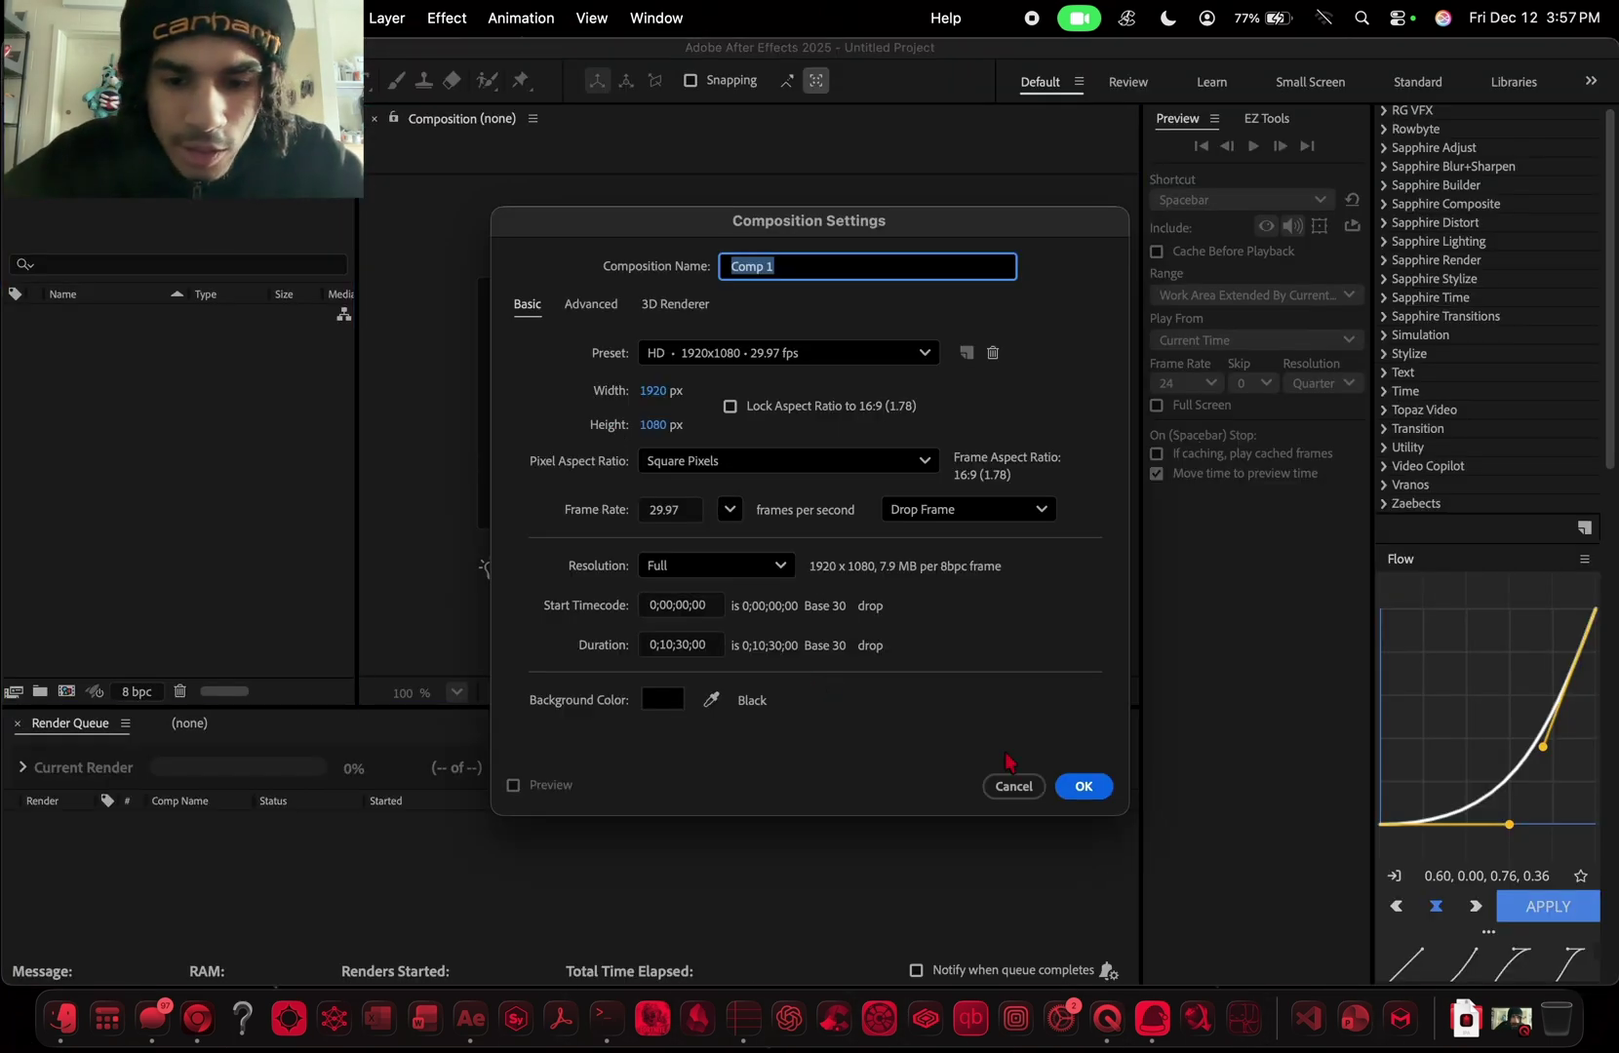
pyautogui.click(1081, 781)
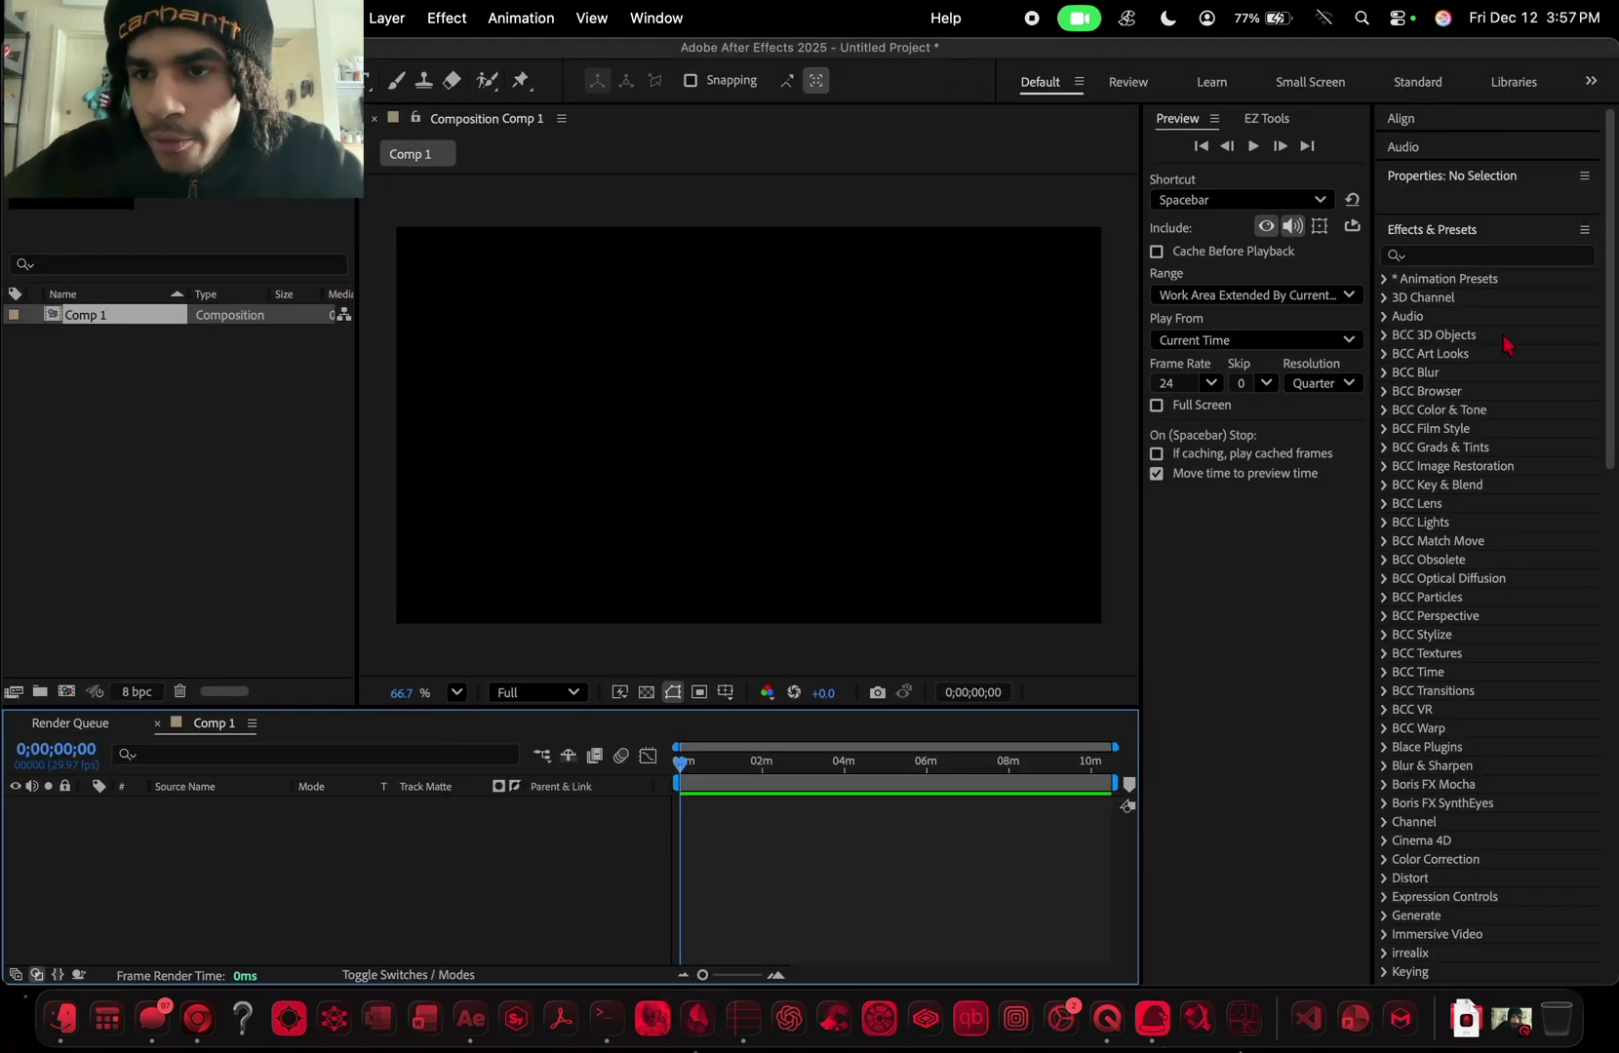
pyautogui.scroll(-3, 1506, 343)
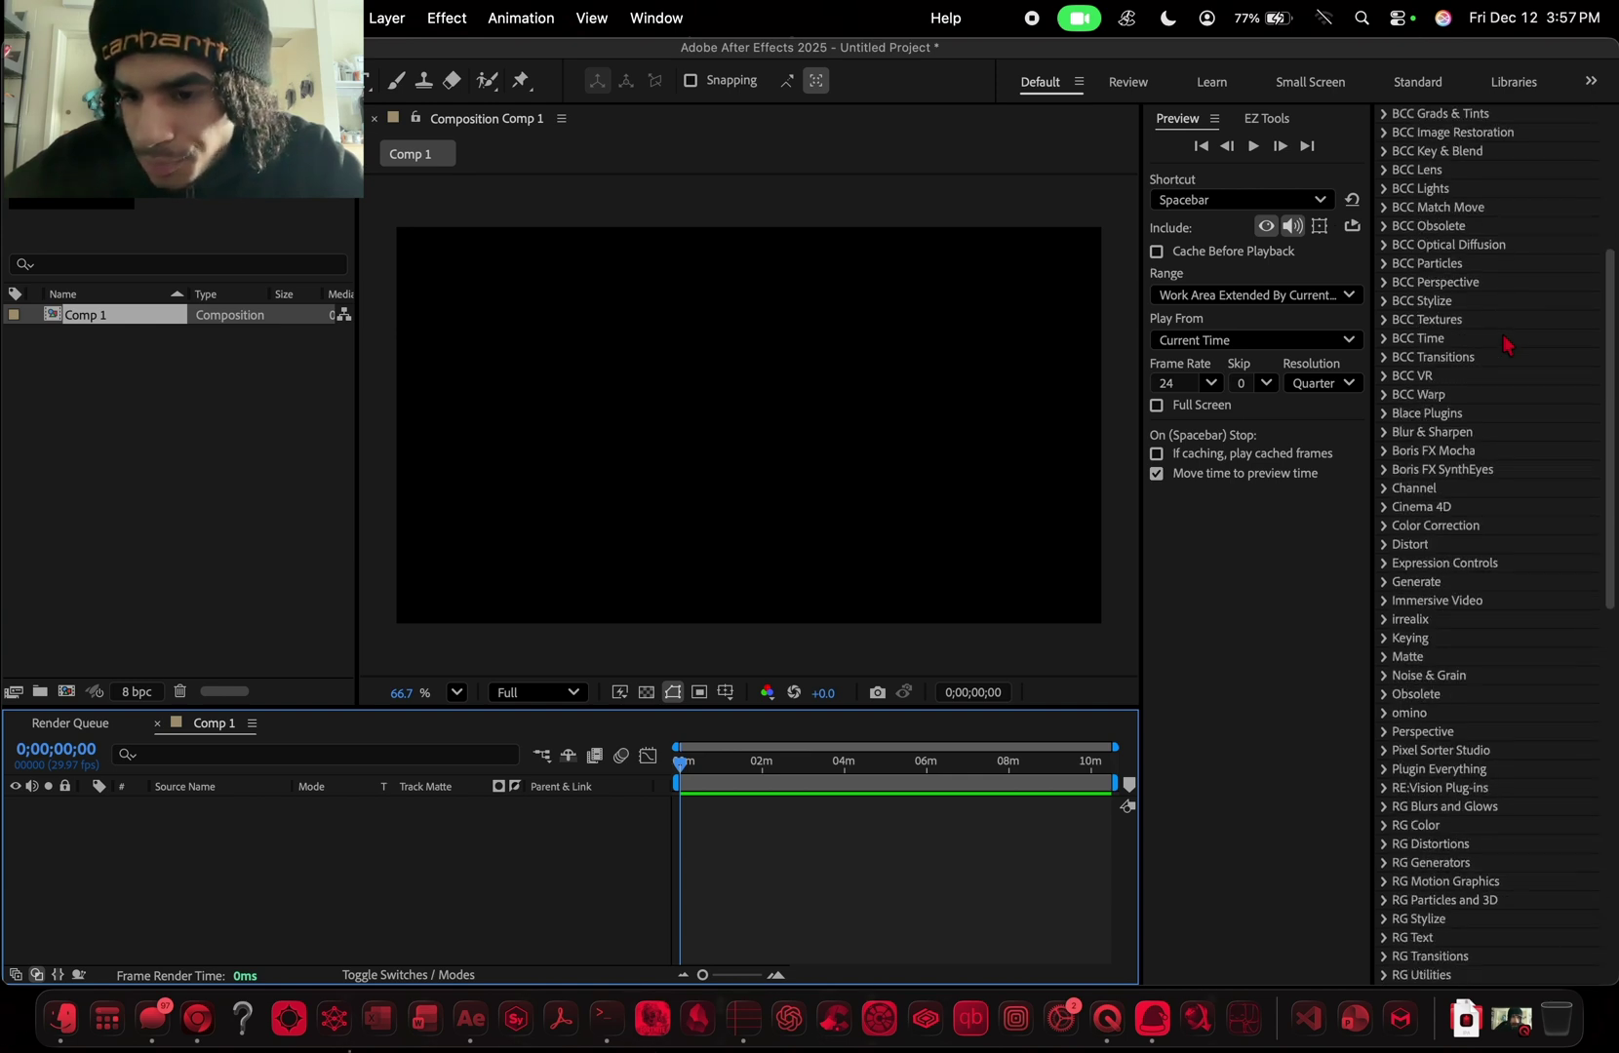
pyautogui.scroll(-3, 1507, 344)
pyautogui.scroll(-3, 1507, 343)
pyautogui.scroll(-3, 1507, 344)
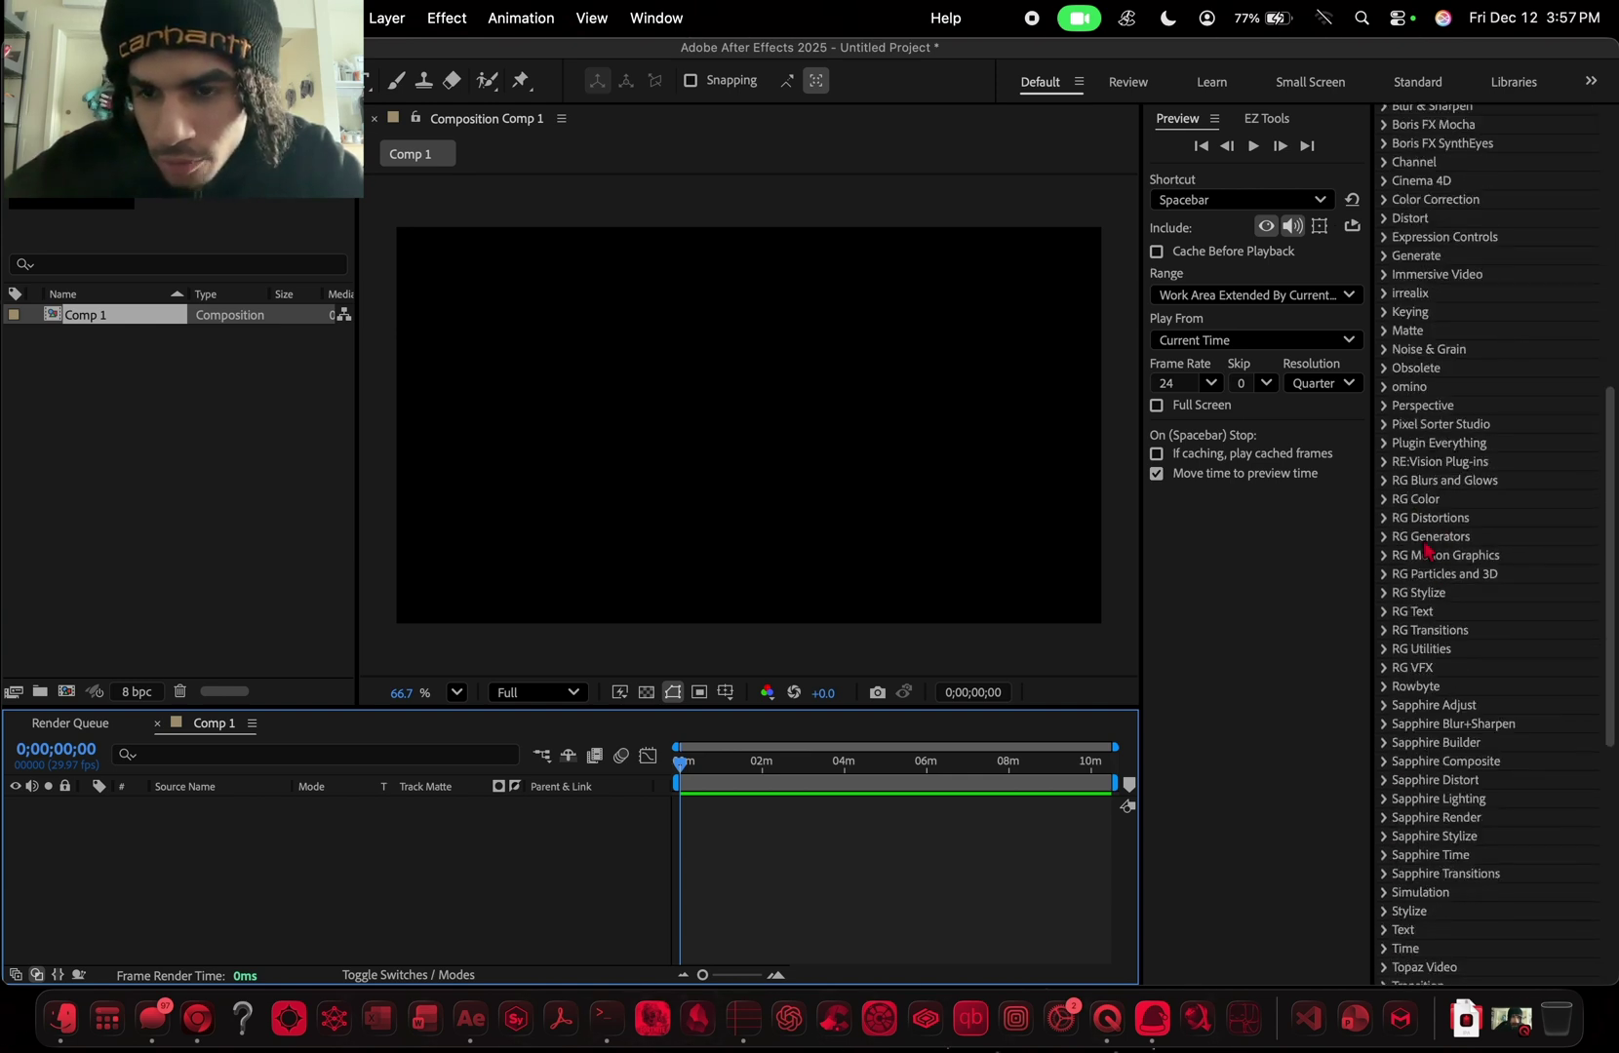
pyautogui.click(1267, 119)
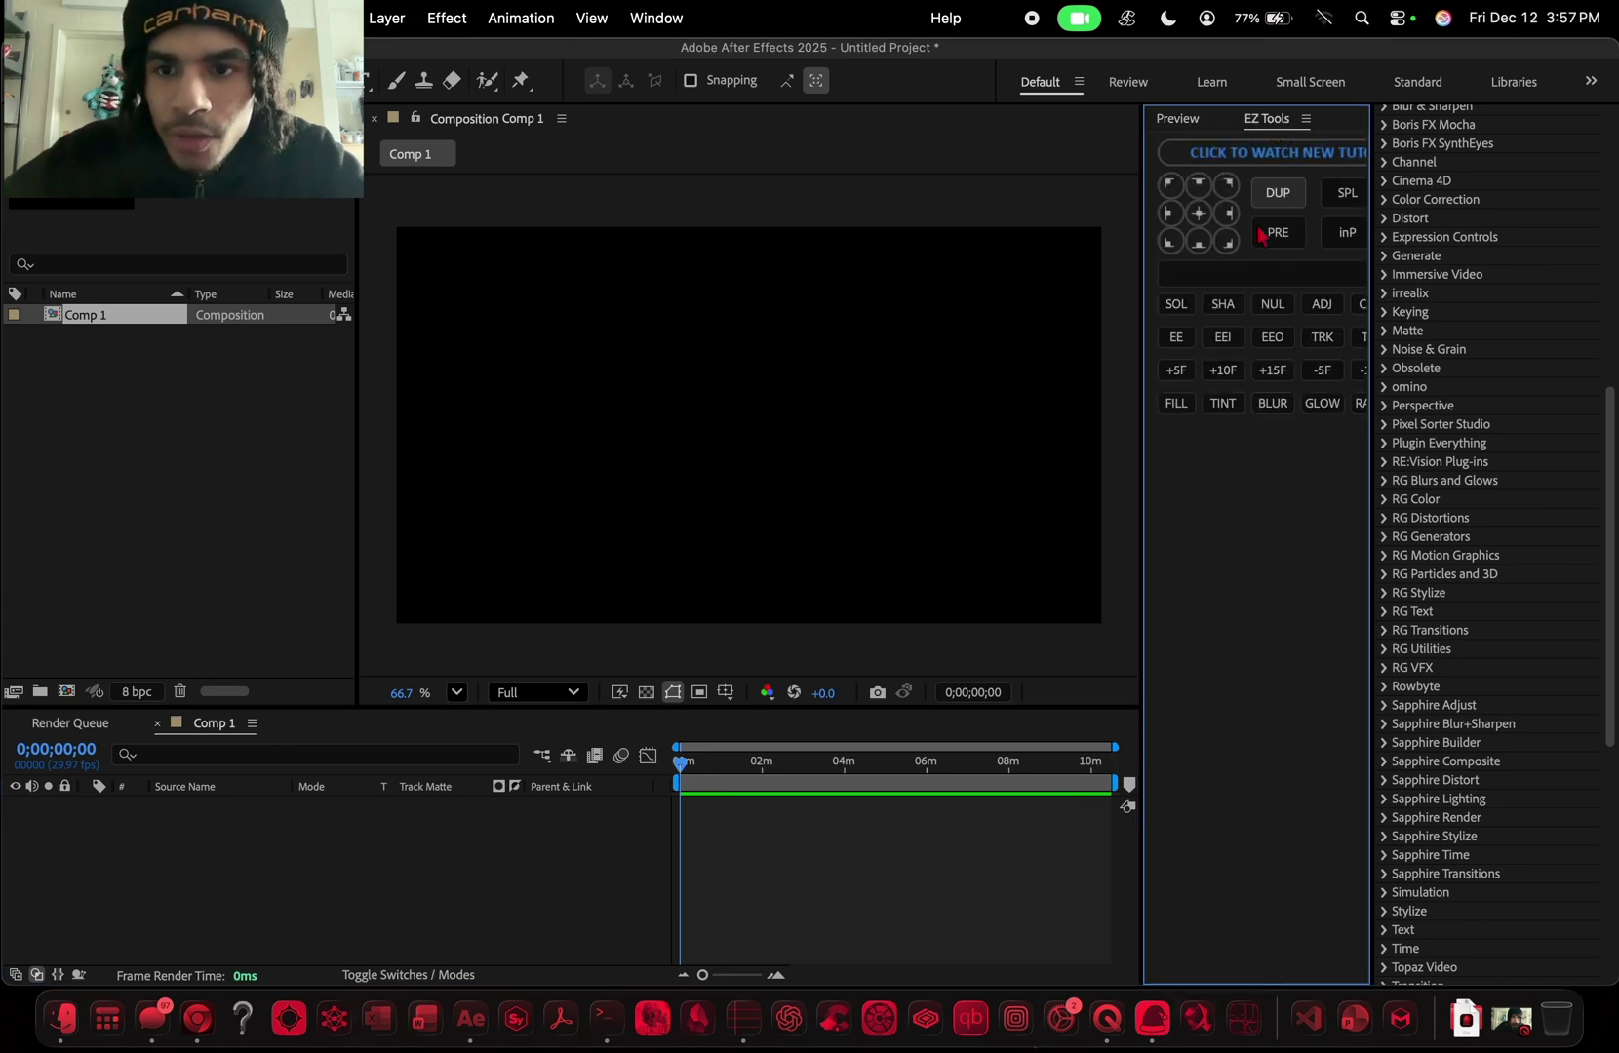
# Add a solid layer to Comp 1 and apply the Fill effect to it
pyautogui.click(1175, 305)
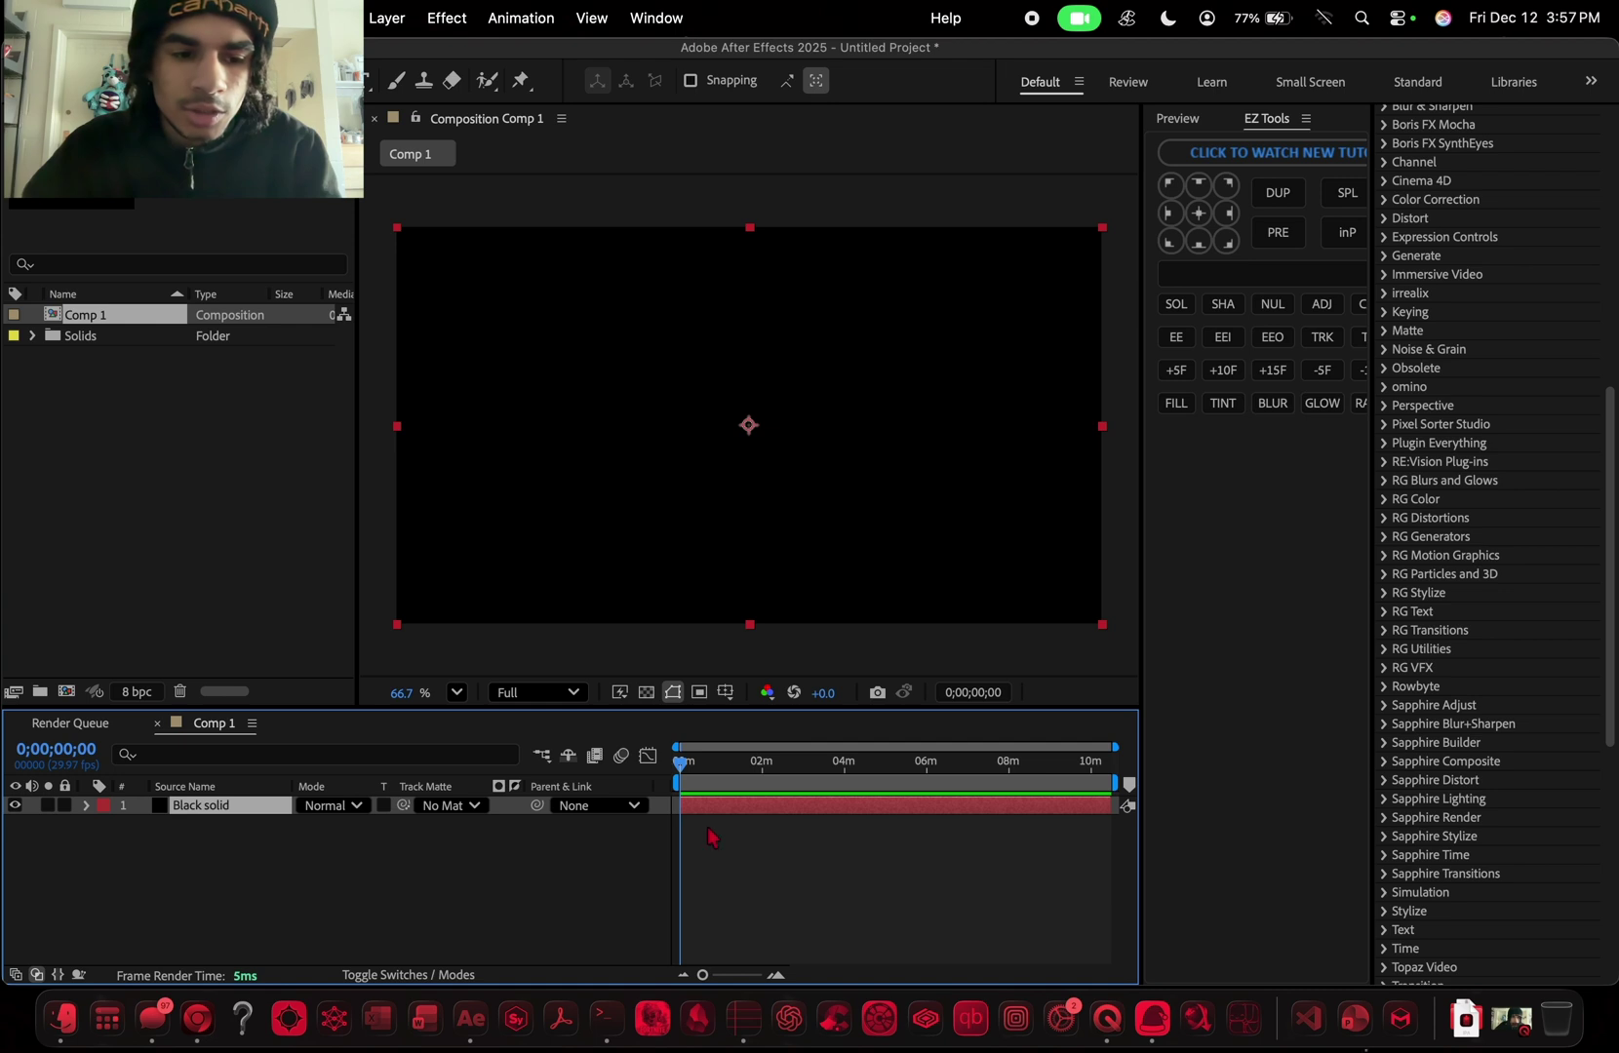
pyautogui.hotkey('ctrl', 'space')
pyautogui.write('fill')
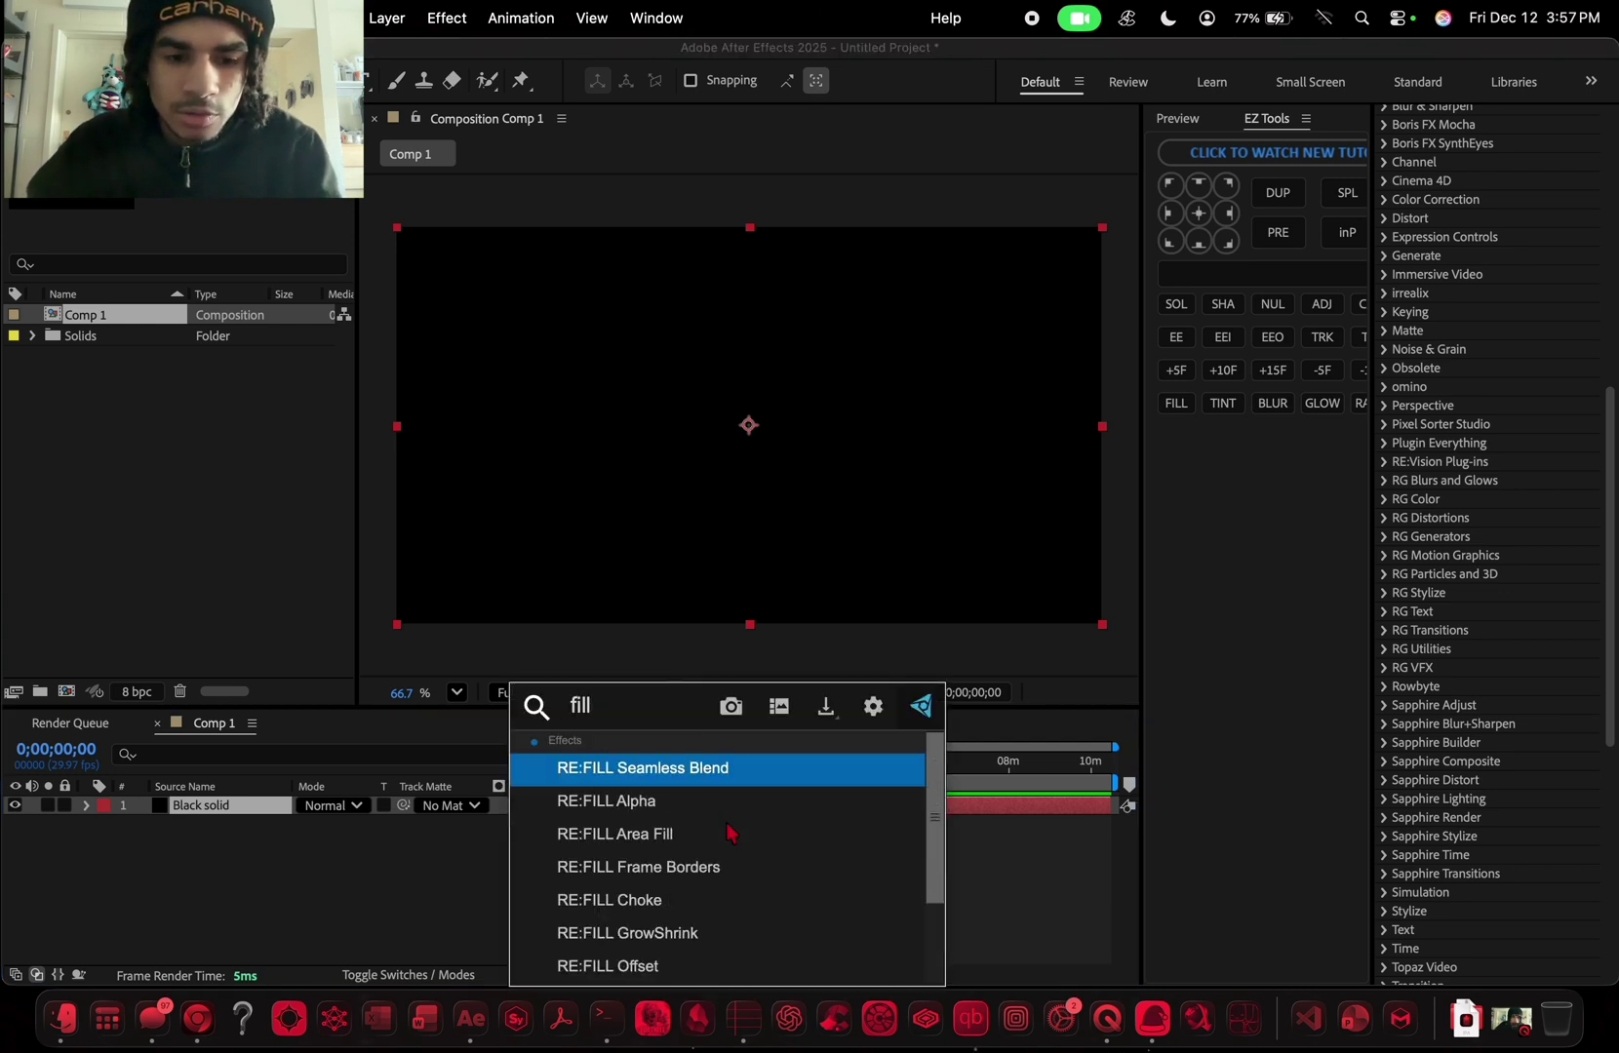
pyautogui.press('Return')
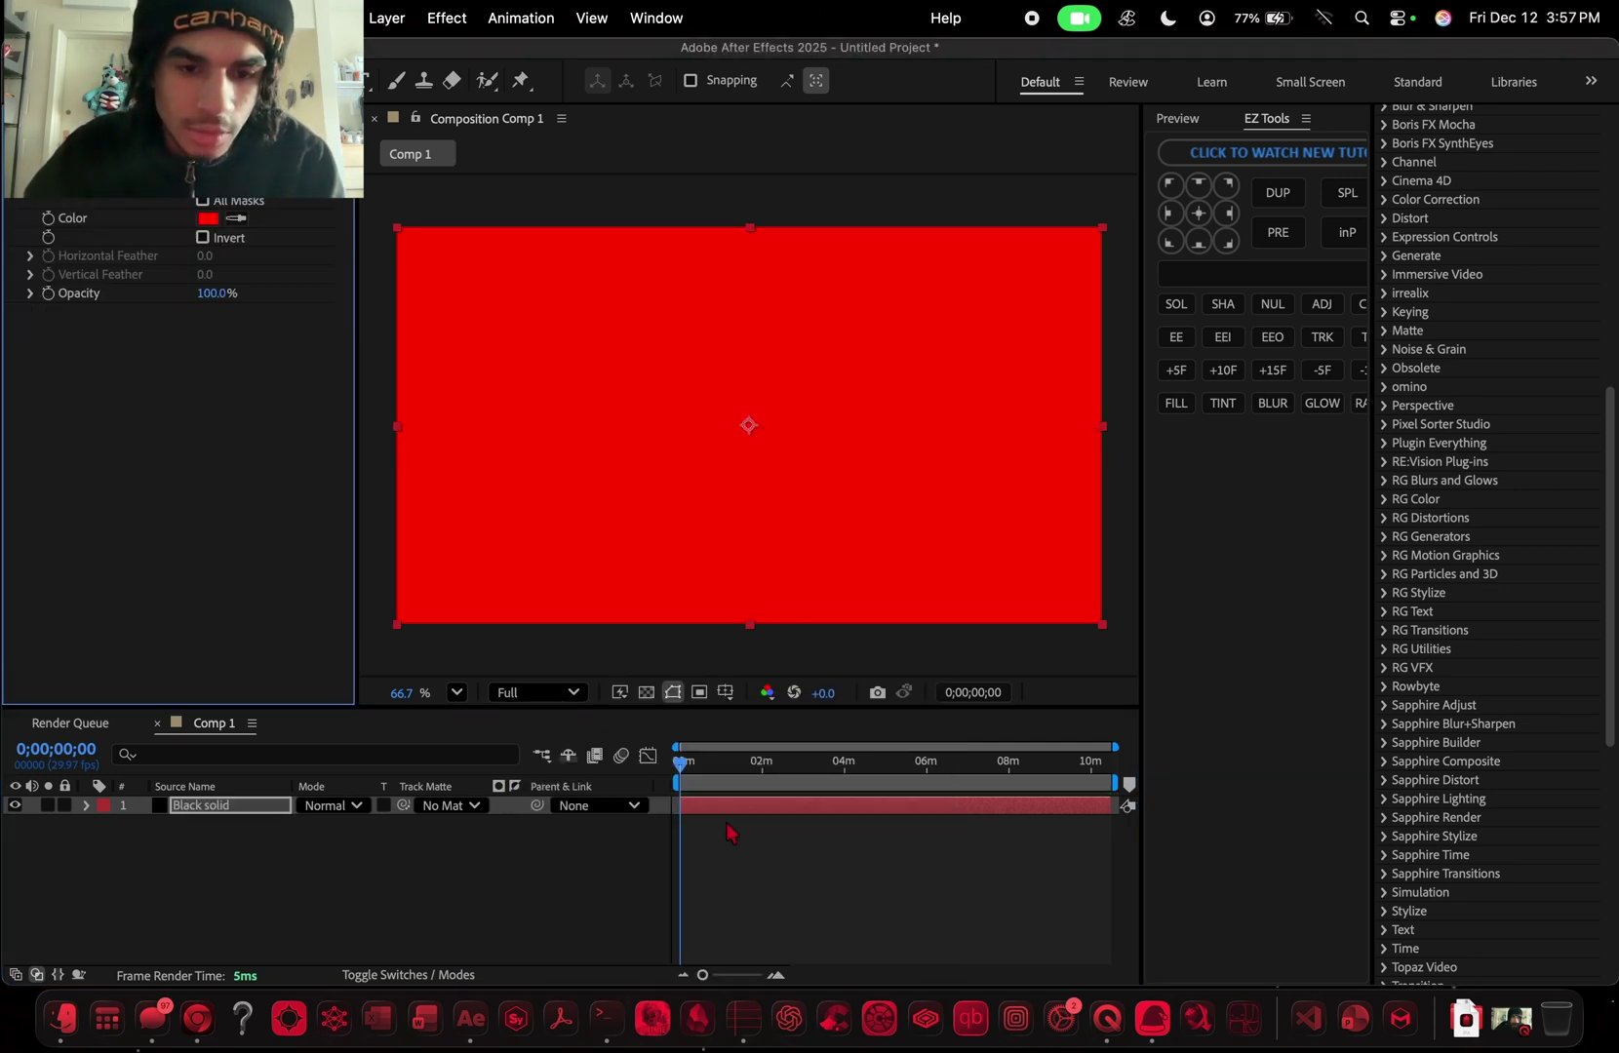
# Scale the solid to 60% and apply Shine from RG Blurs and Glows
pyautogui.press('s')
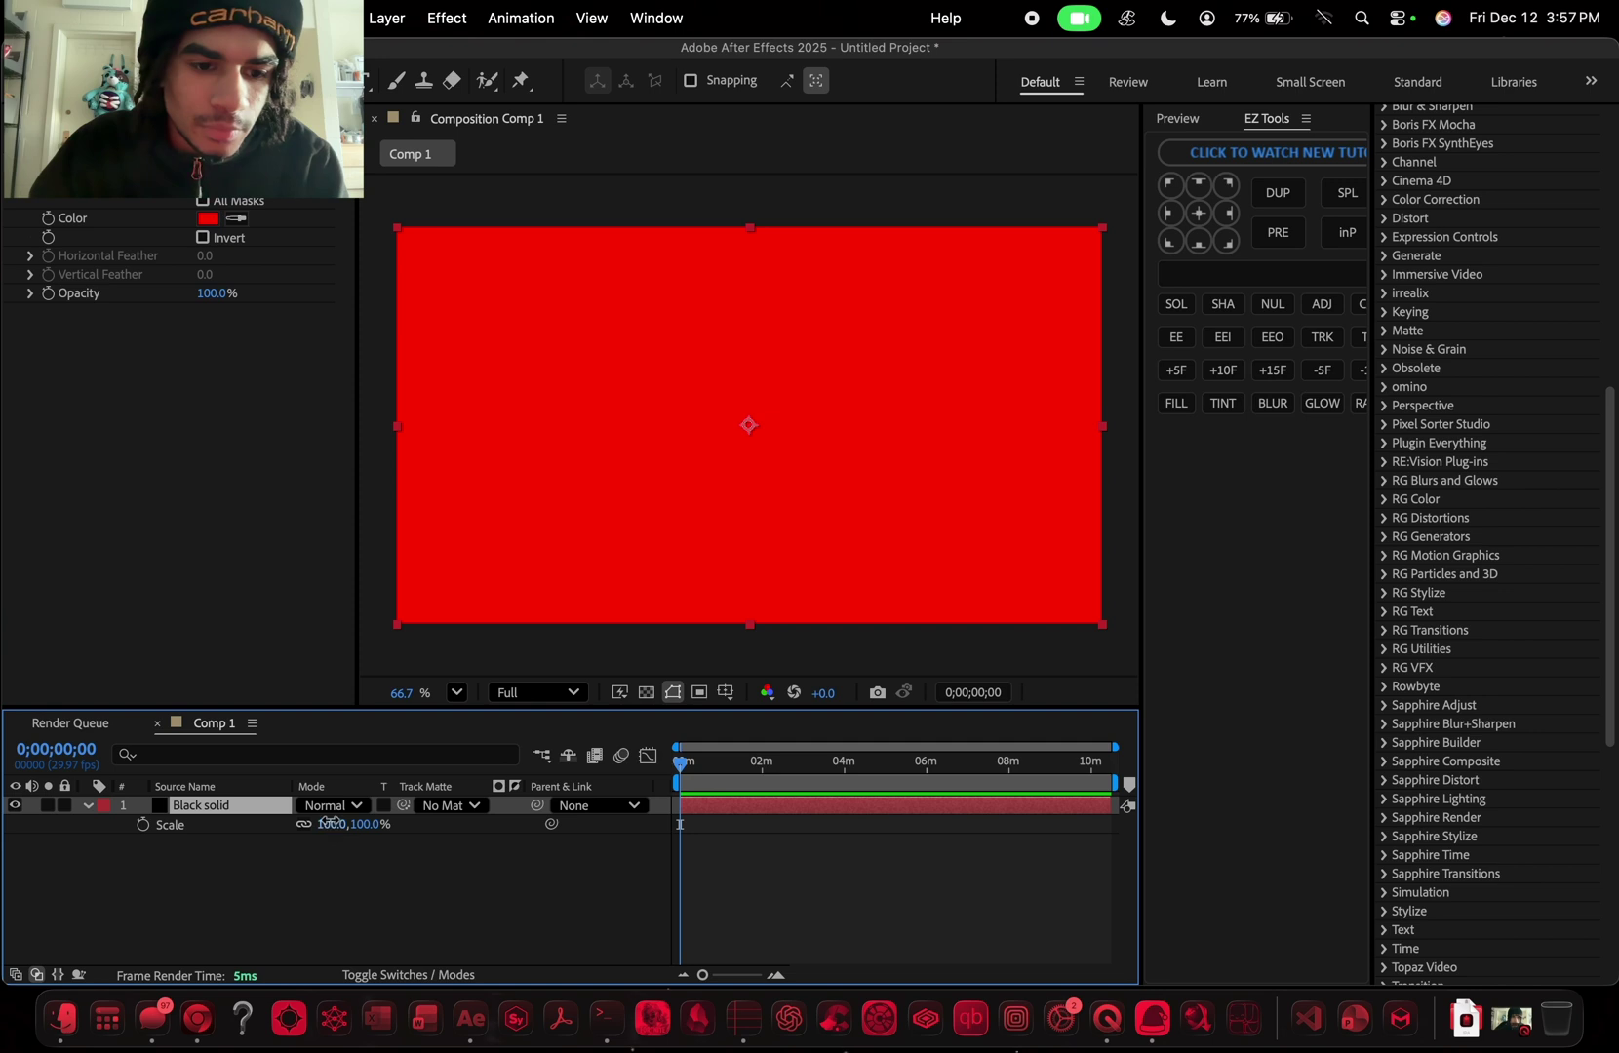
pyautogui.moveTo(329, 824); pyautogui.dragTo(282, 825)
pyautogui.click(422, 862)
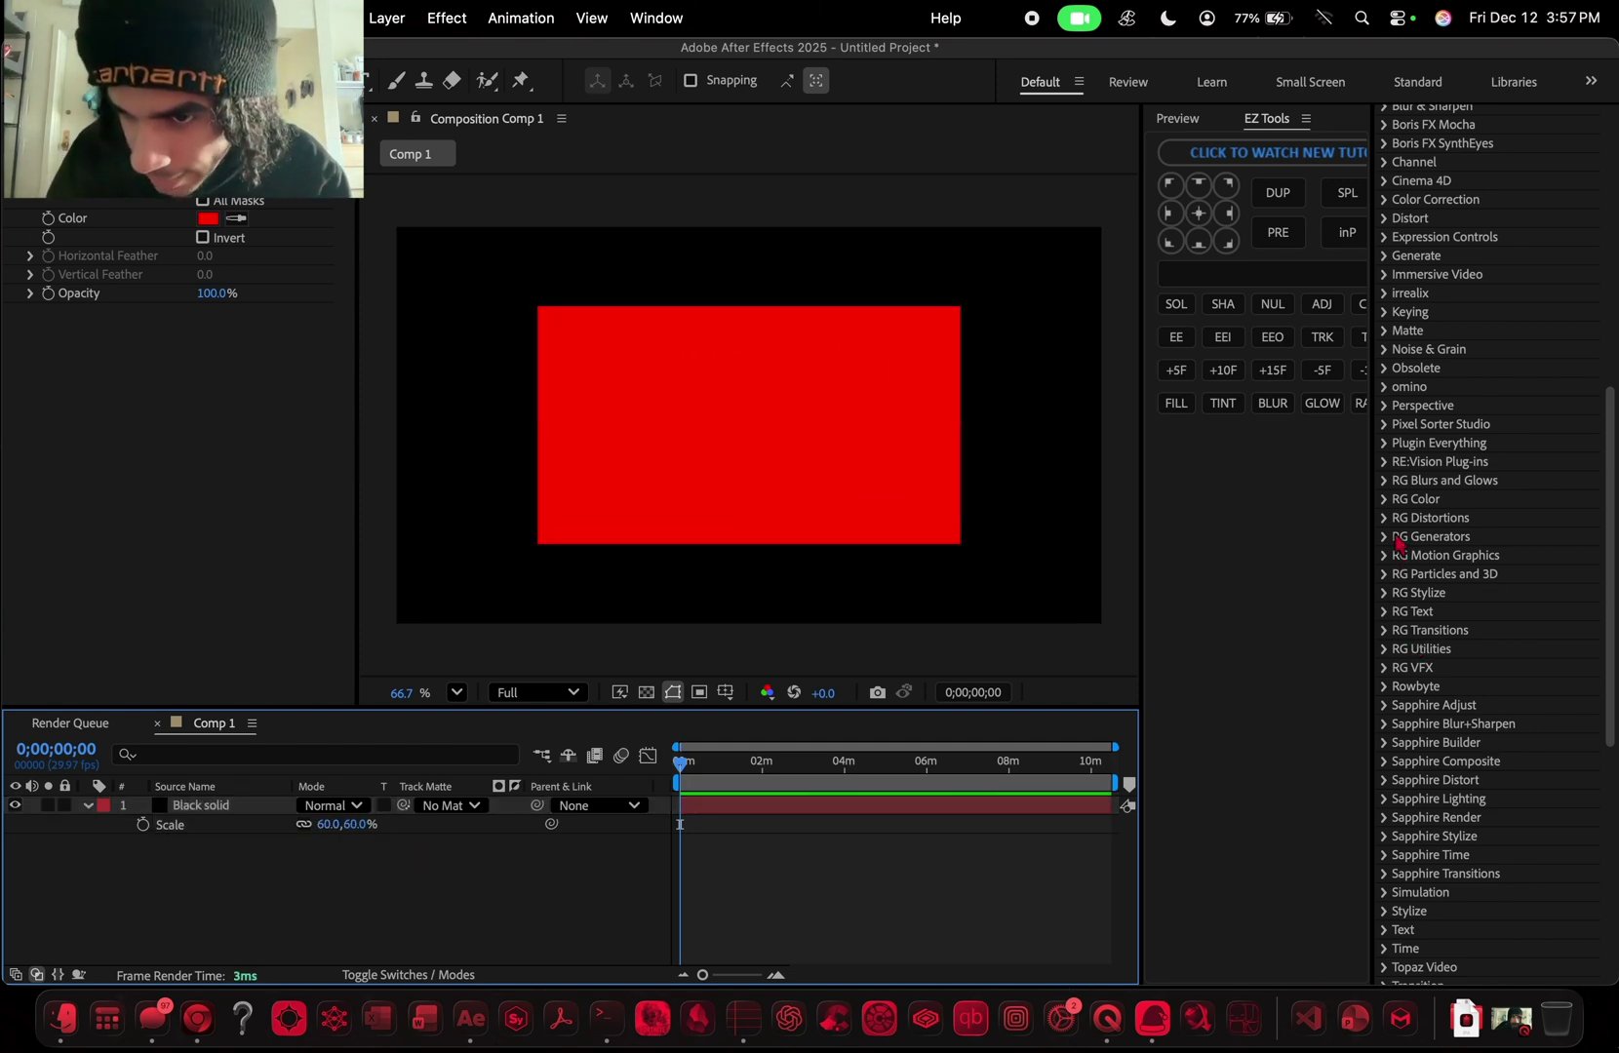
pyautogui.click(1387, 480)
pyautogui.moveTo(1449, 518)
pyautogui.mouseDown()
pyautogui.moveTo(721, 724)
pyautogui.moveTo(763, 824)
pyautogui.mouseUp()
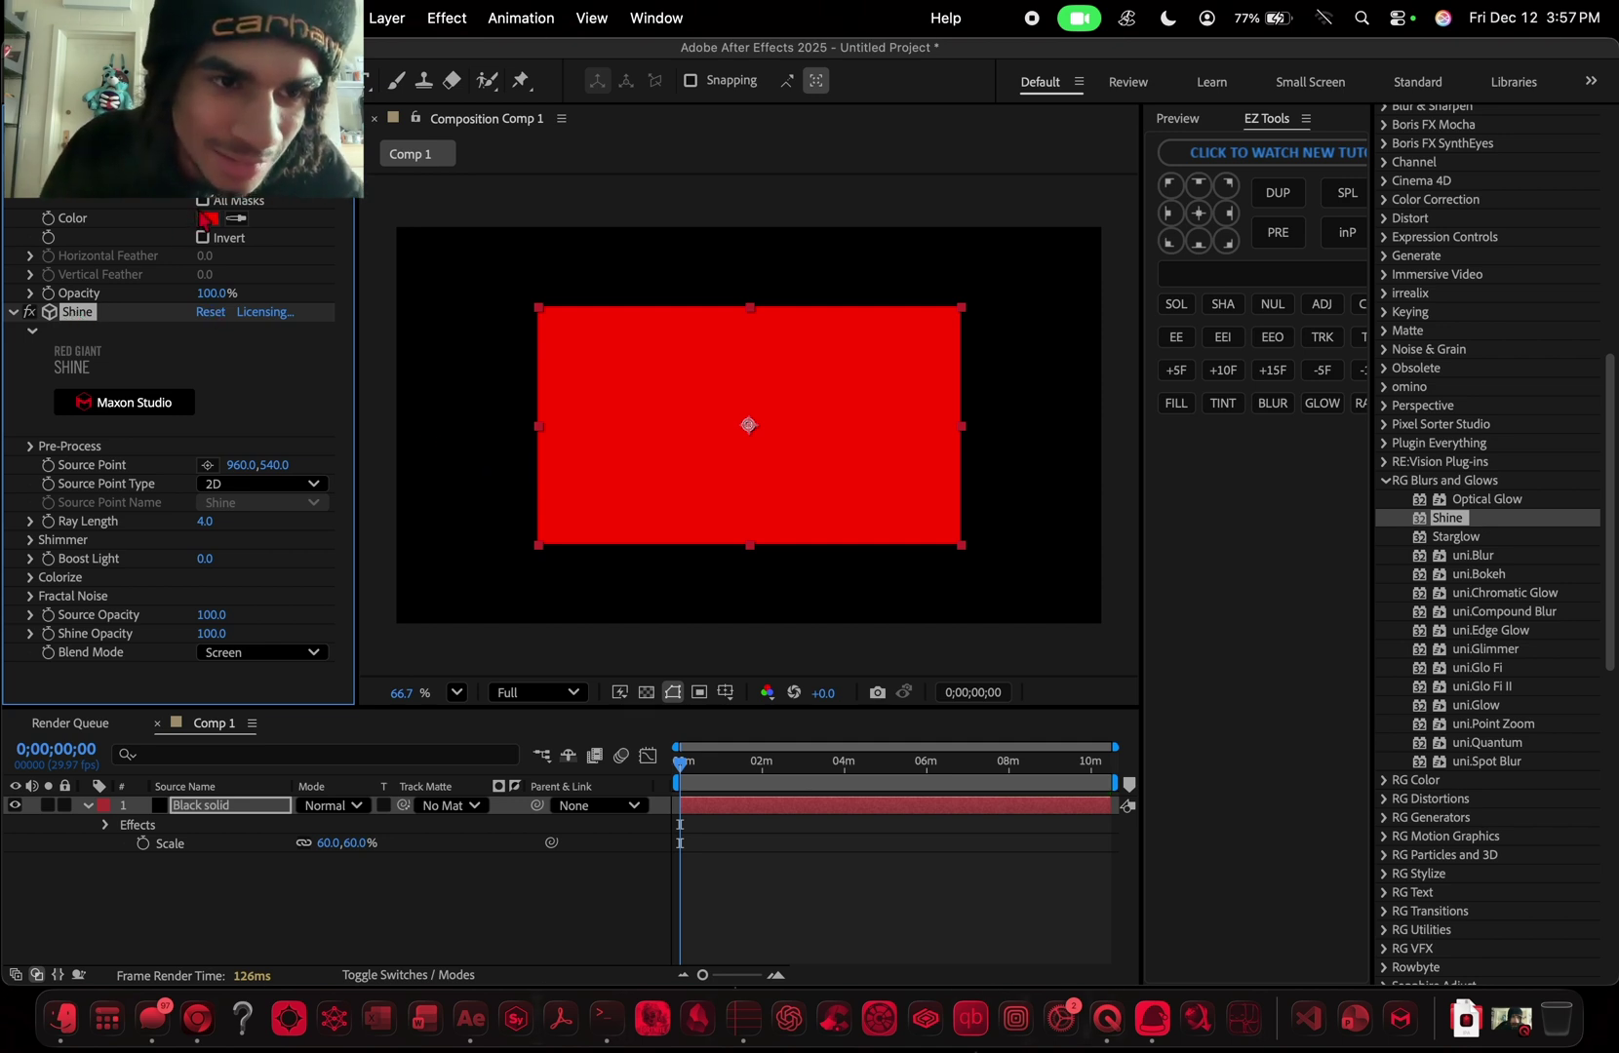
# Set the Fill colour to white and confirm Maxon App lists an available Red Giant license
pyautogui.click(209, 217)
pyautogui.moveTo(683, 628); pyautogui.dragTo(561, 387)
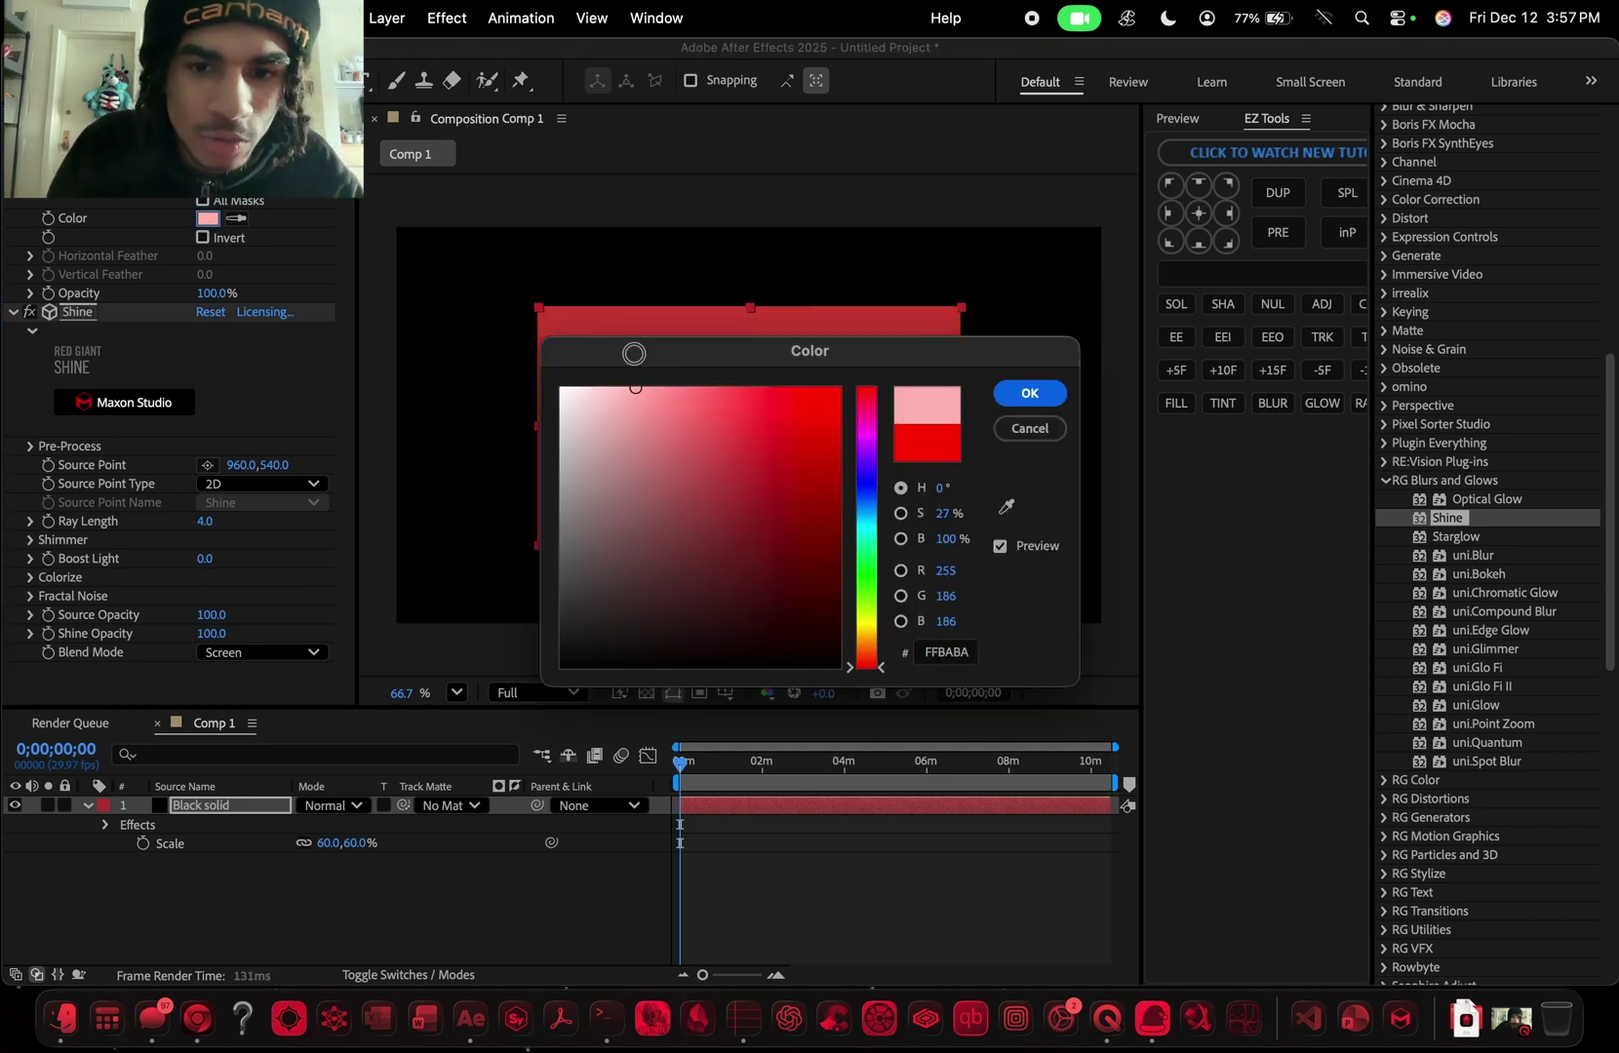
pyautogui.click(1030, 392)
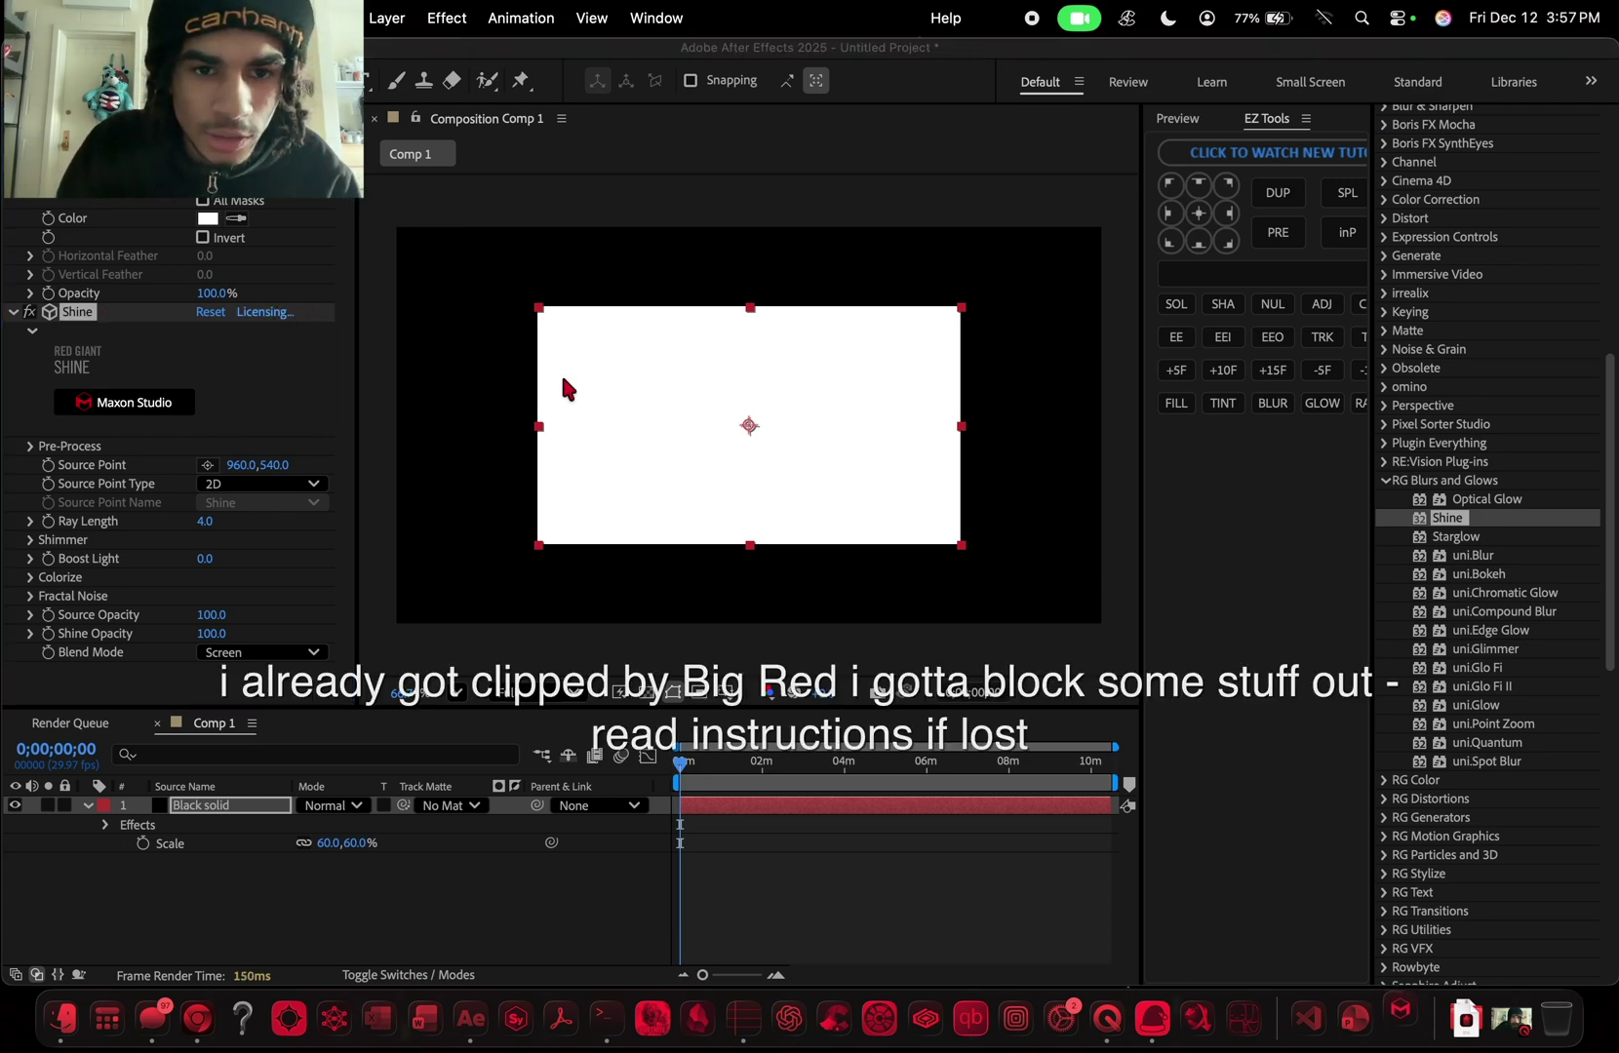
pyautogui.click(259, 311)
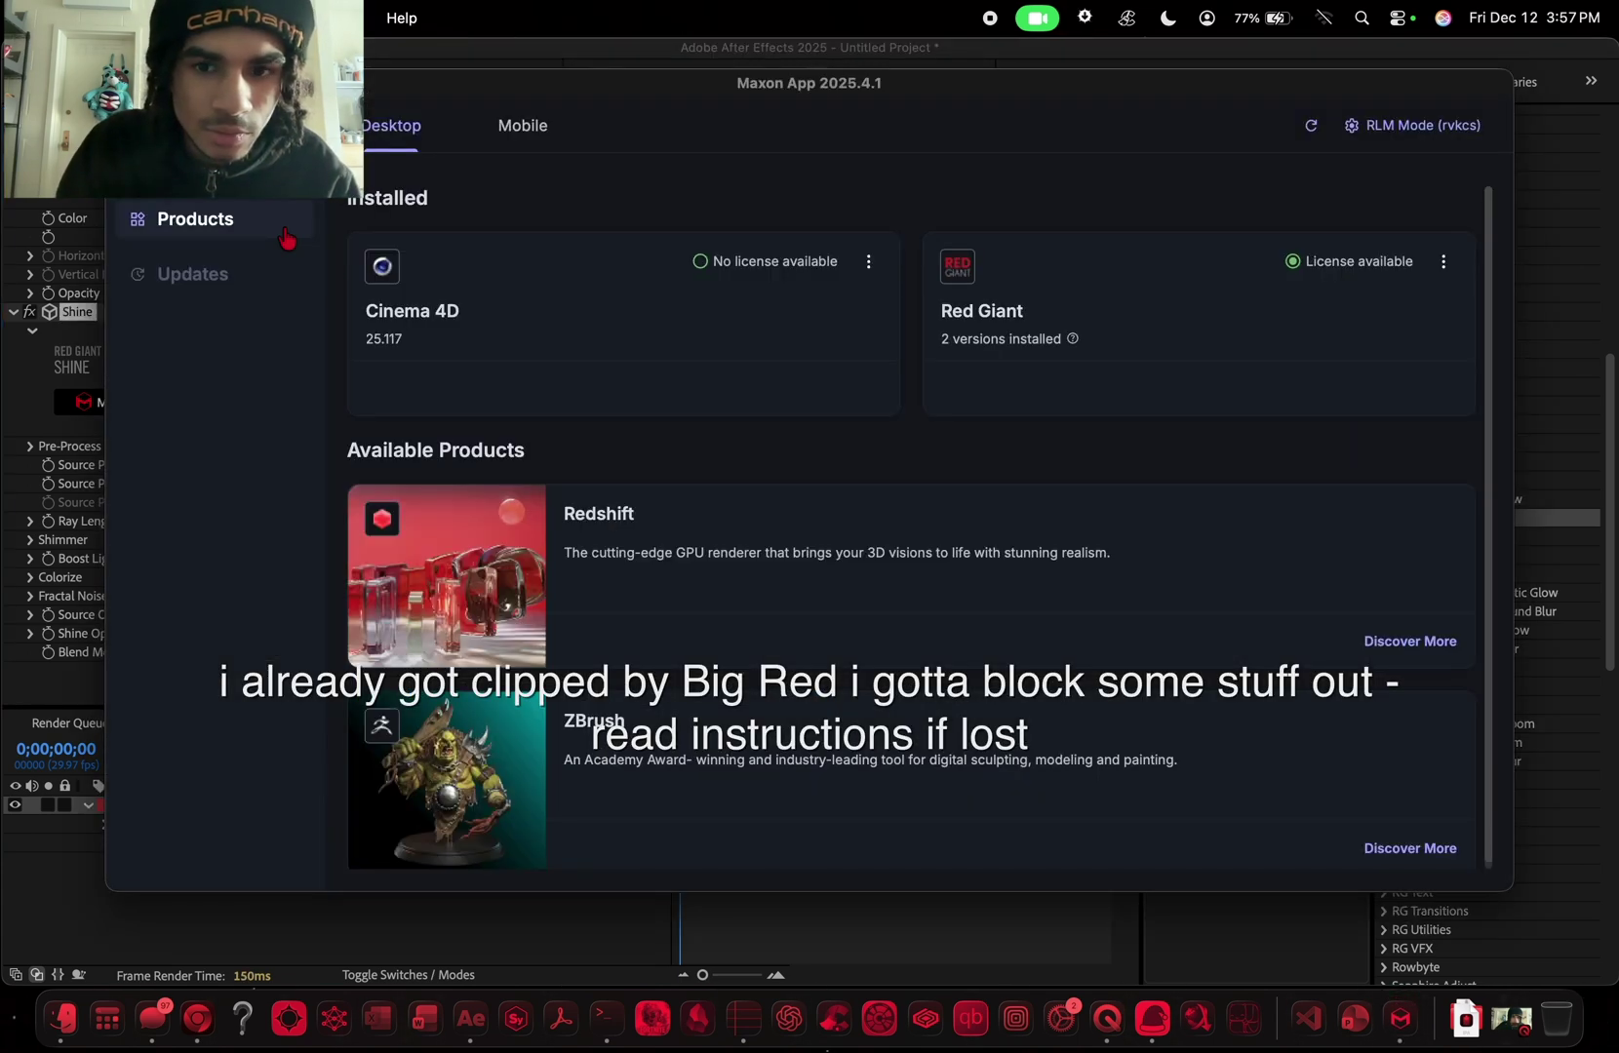
pyautogui.scroll(-1, 1383, 290)
pyautogui.scroll(1, 1265, 285)
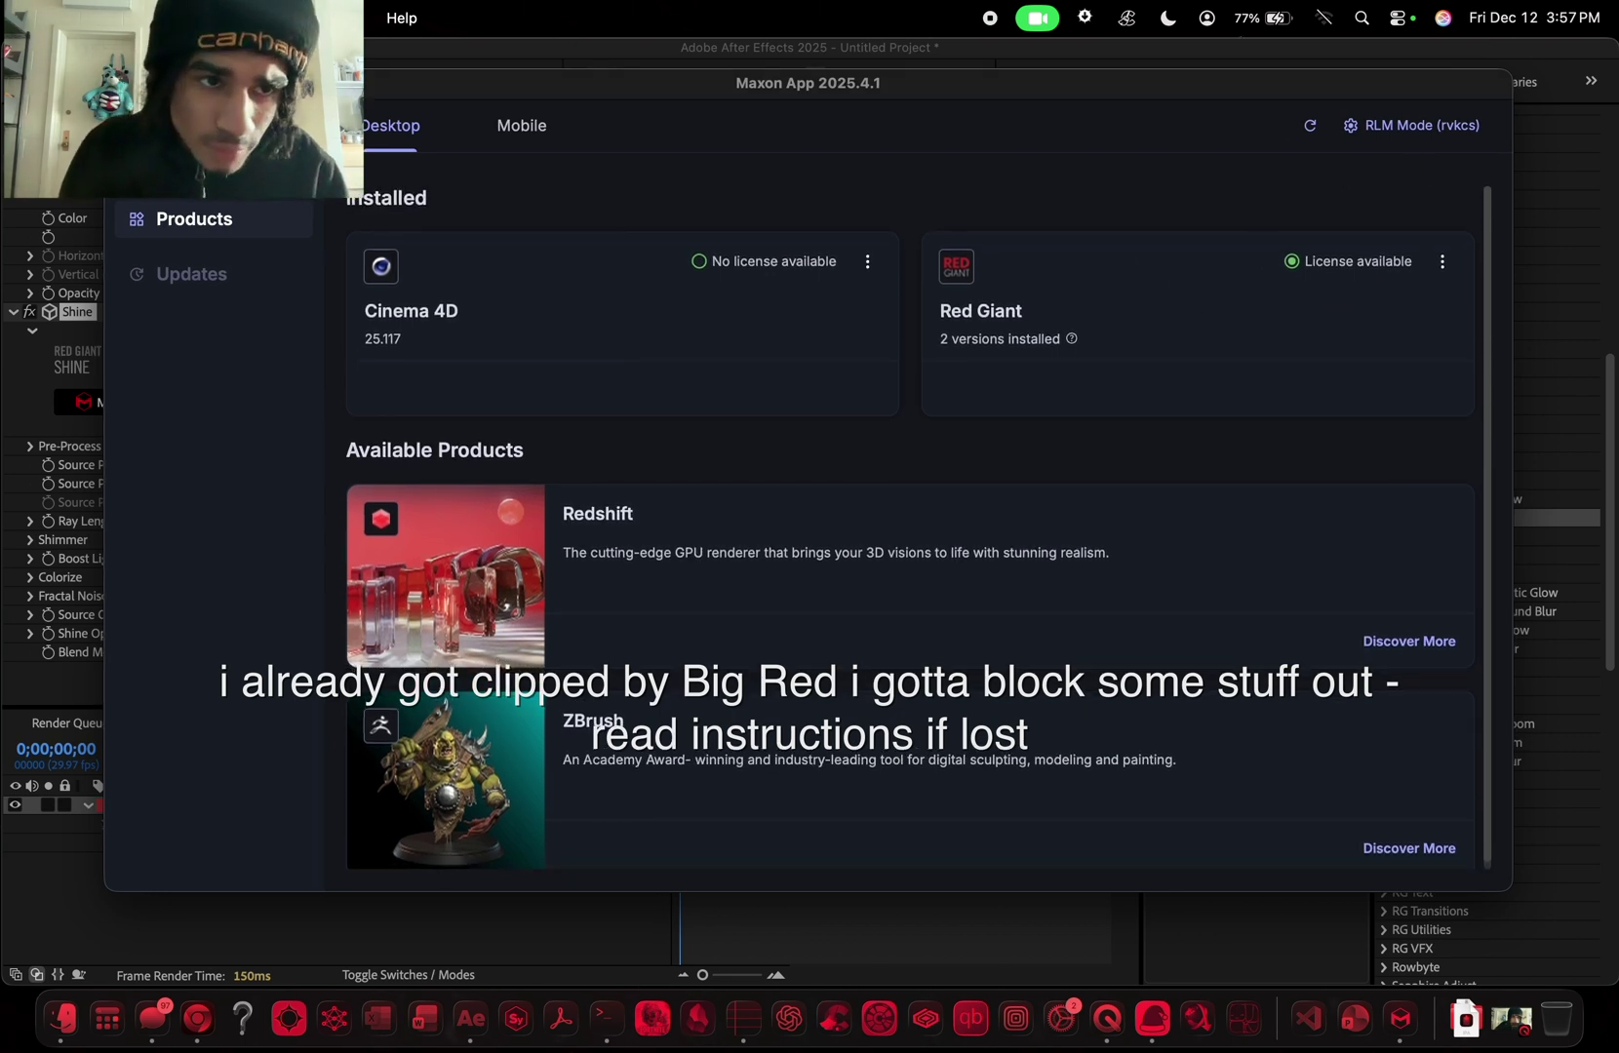
pyautogui.press('super+q')
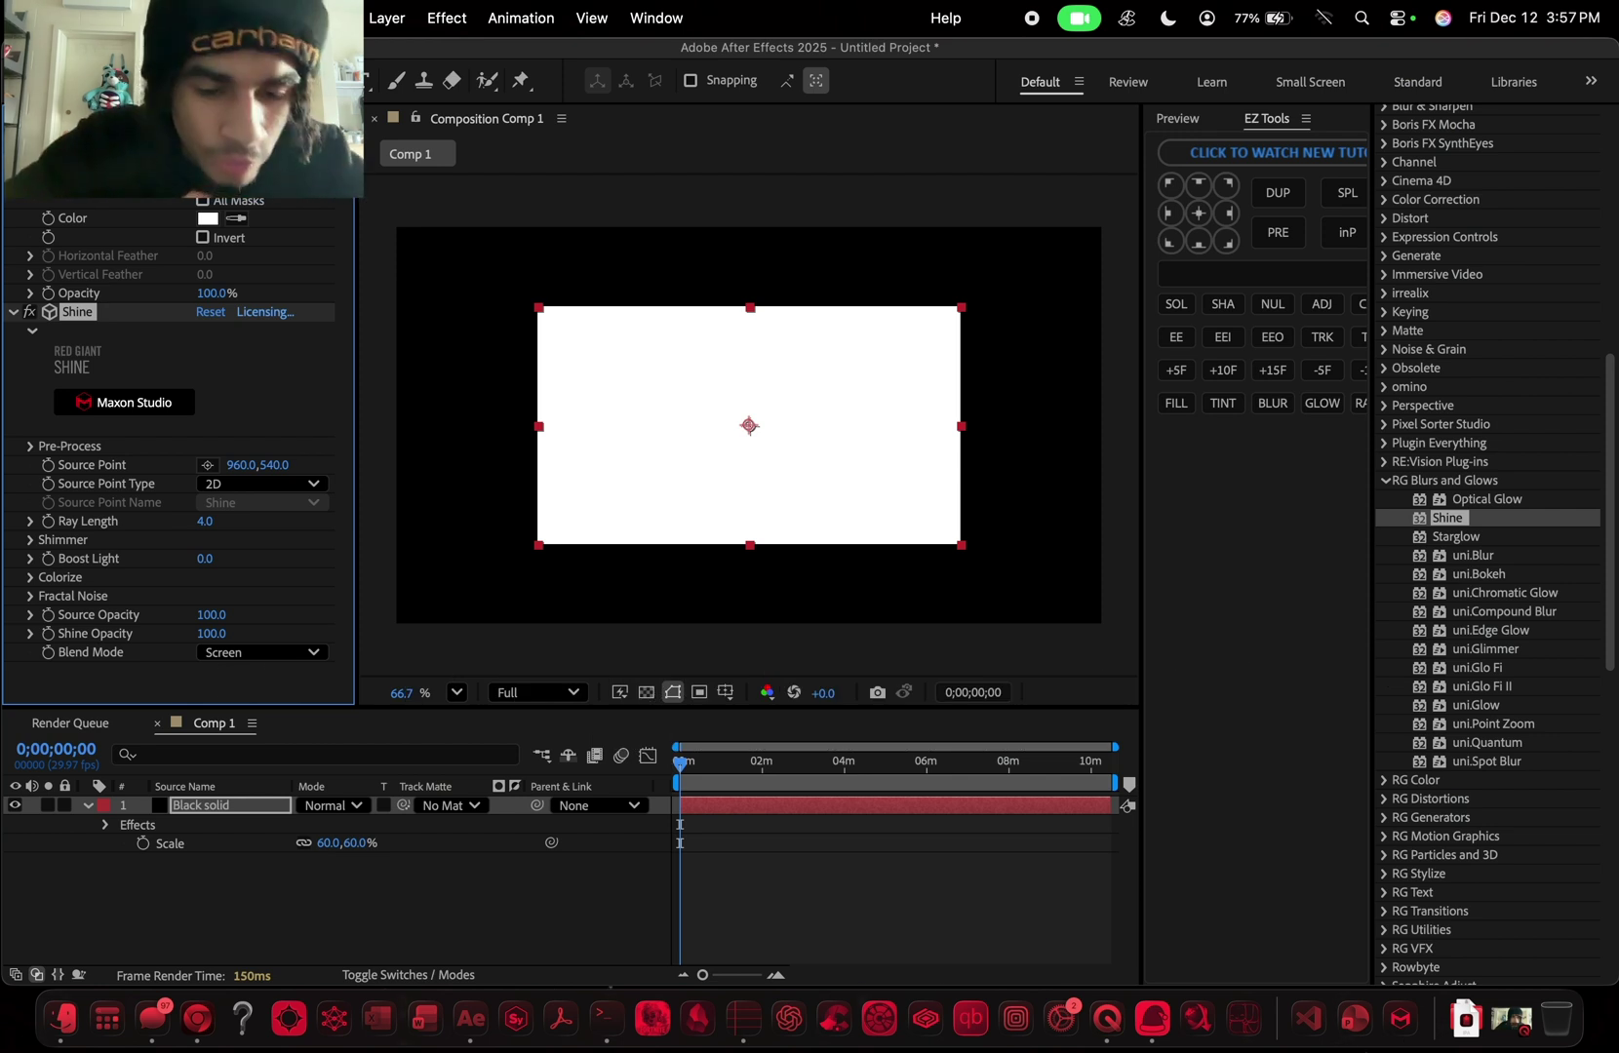